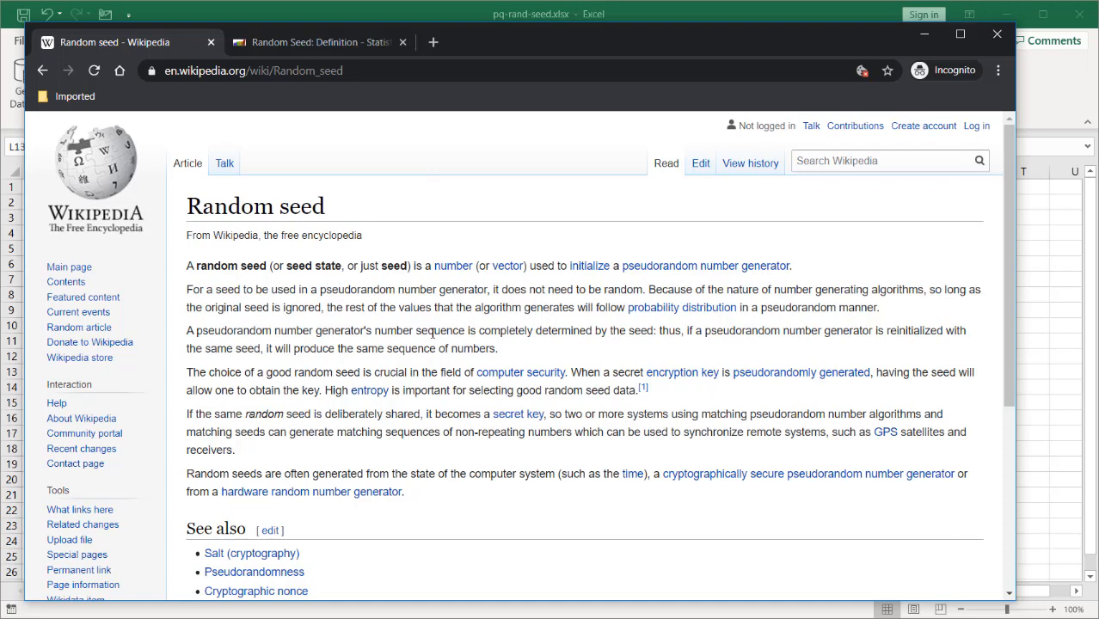
Step: Read the random seed definition article, minimize Chrome and select cell A1 in Excel
{"action": "left_click", "coordinate": [339, 44]}
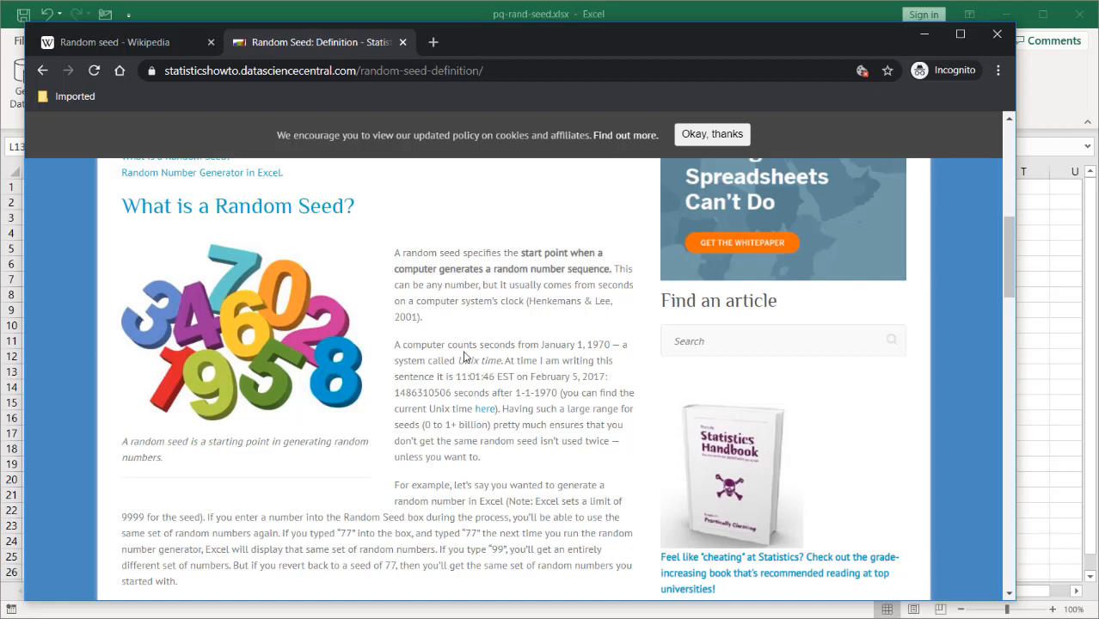
{"action": "scroll", "coordinate": [464, 357], "scroll_direction": "down", "scroll_amount": 3}
{"action": "scroll", "coordinate": [670, 366], "scroll_direction": "up", "scroll_amount": 2}
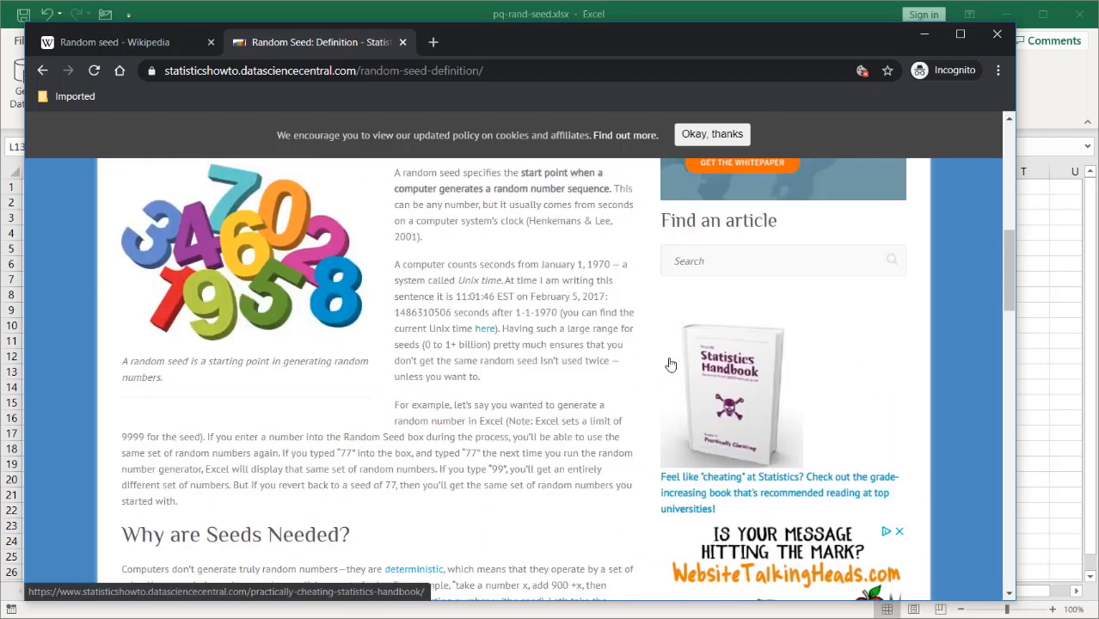
{"action": "left_click", "coordinate": [929, 37]}
{"action": "left_click", "coordinate": [49, 187]}
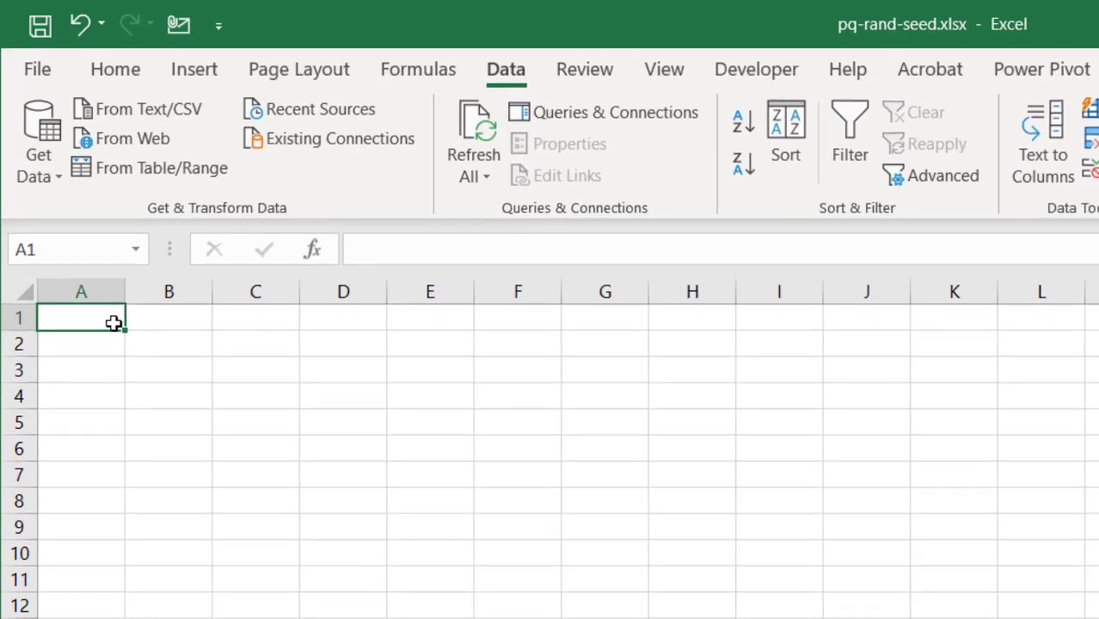
{"action": "type", "text": "="}
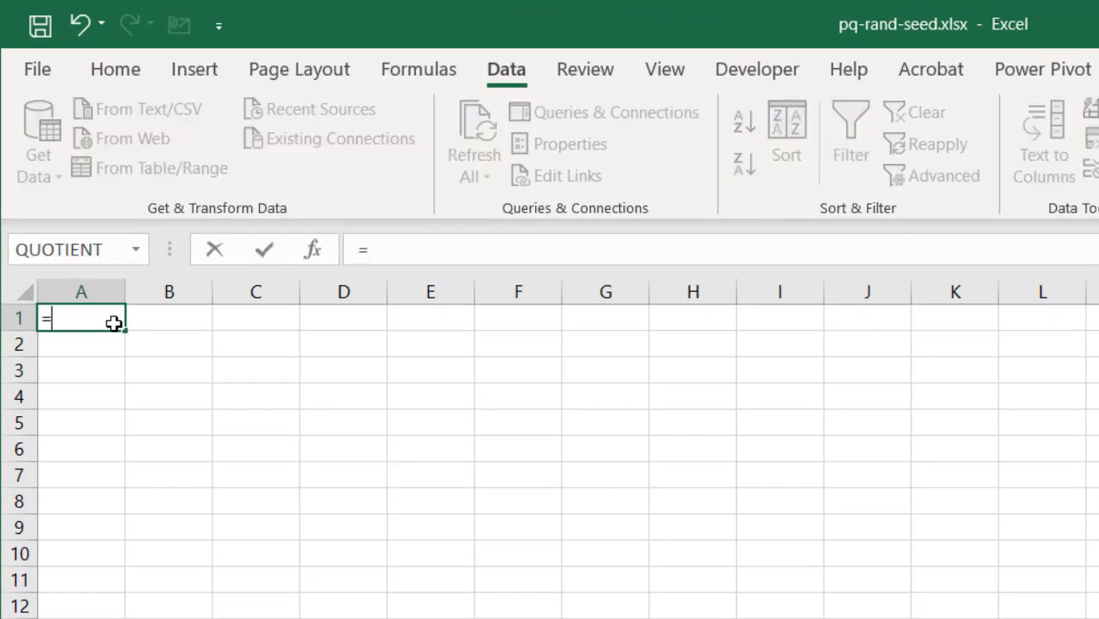
{"action": "type", "text": "ran"}
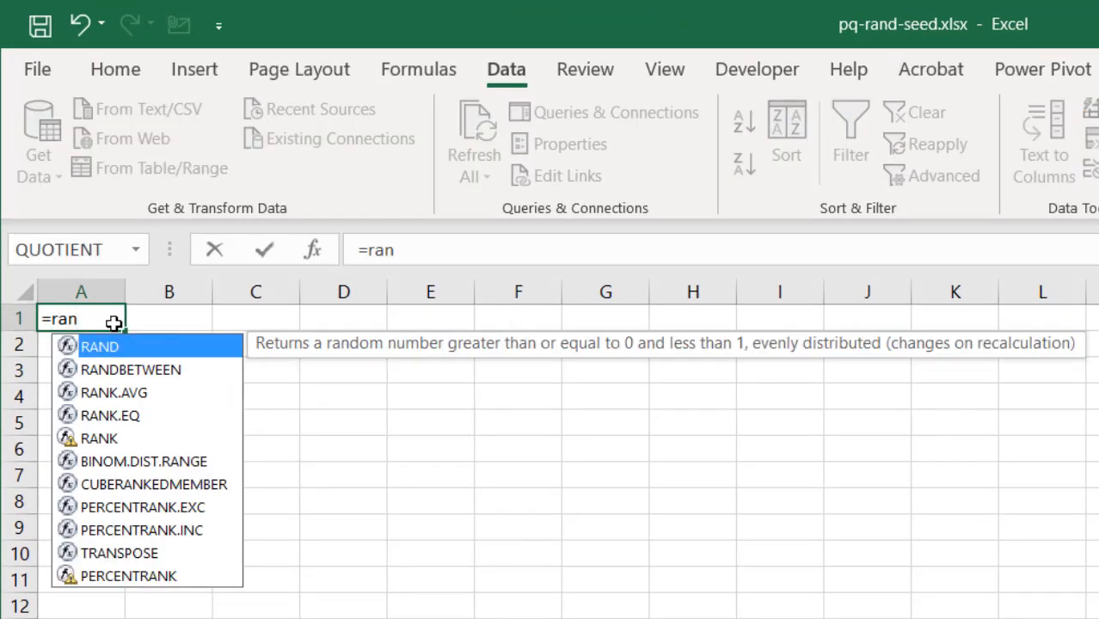
Step: Enter =RAND() in A1 and fill it down column A with Ctrl+D, then move to B1
{"action": "double_click", "coordinate": [107, 345]}
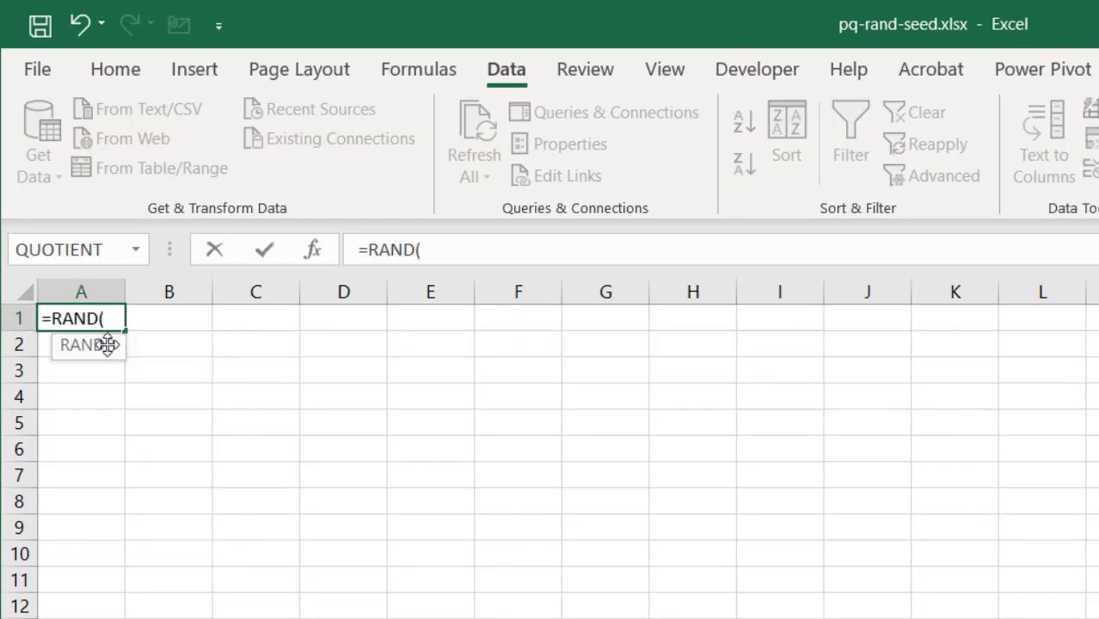
{"action": "type", "text": ")"}
{"action": "key", "text": "Return"}
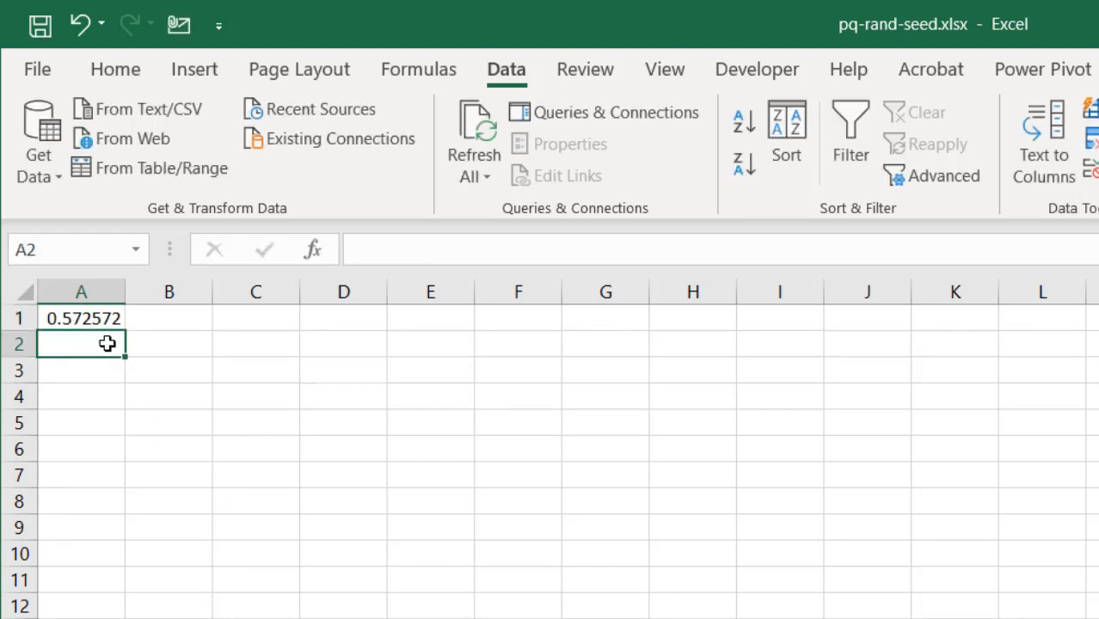
{"action": "left_click", "coordinate": [86, 318]}
{"action": "key", "text": "ctrl+shift+Down"}
{"action": "key", "text": "ctrl+d"}
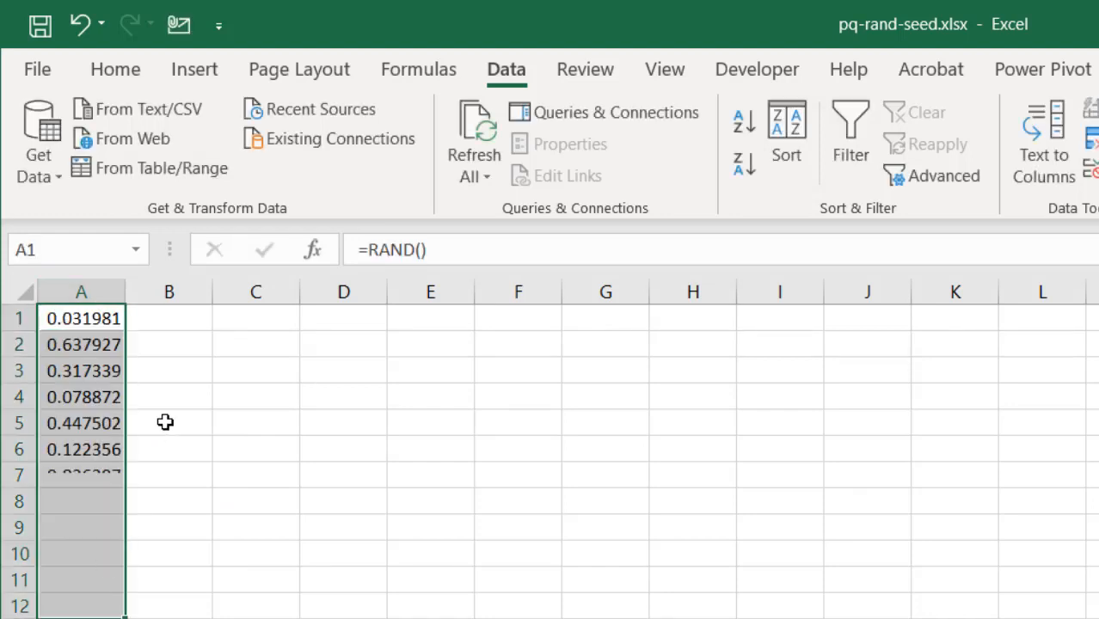
{"action": "left_click", "coordinate": [198, 320]}
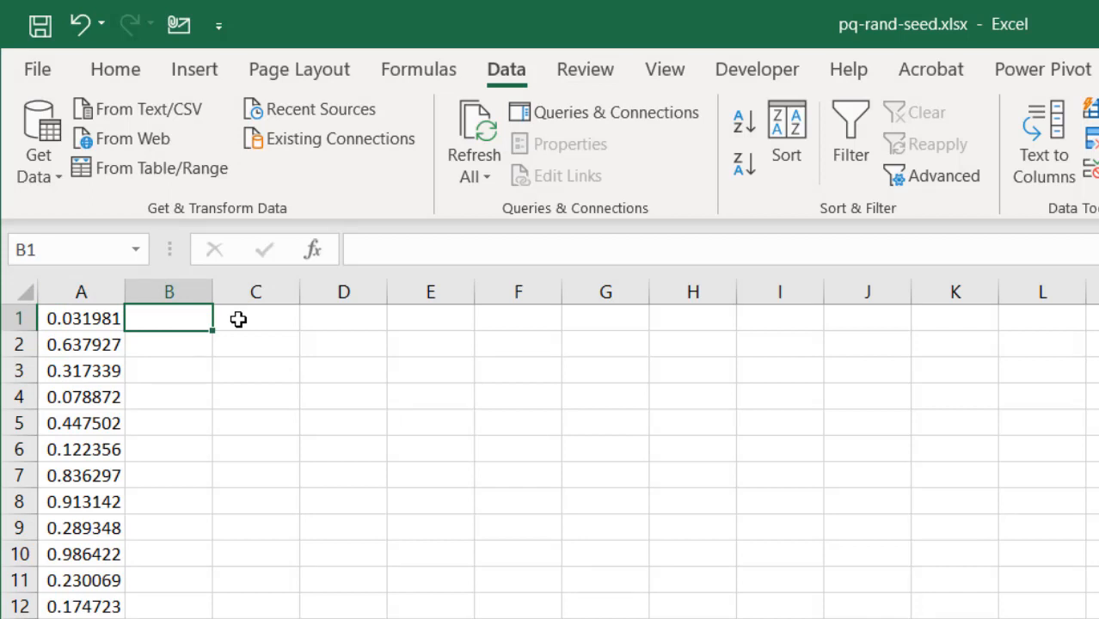
{"action": "type", "text": "=rand"}
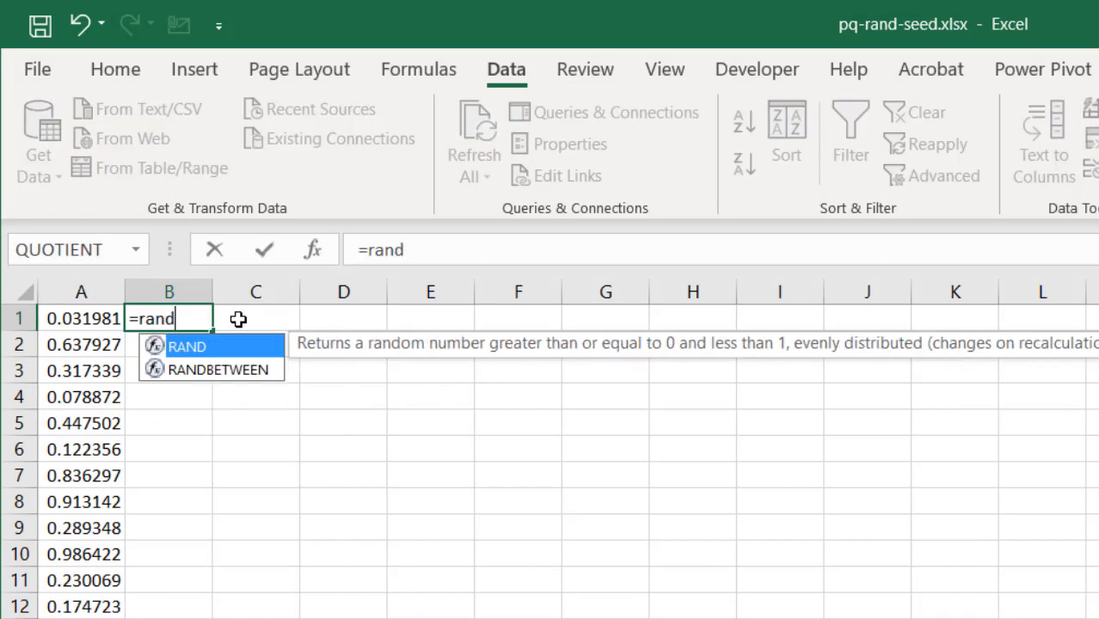
Step: Enter =RANDBETWEEN(1,100) in B1 and fill it down to row 12
{"action": "left_click", "coordinate": [221, 367]}
{"action": "double_click", "coordinate": [221, 367]}
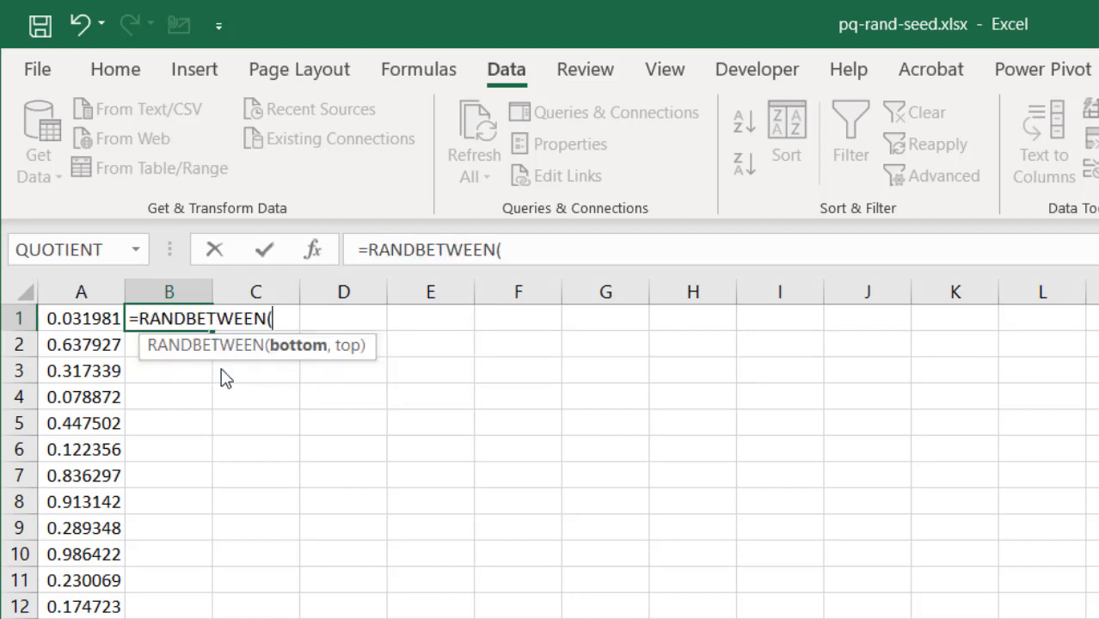
{"action": "type", "text": "1,"}
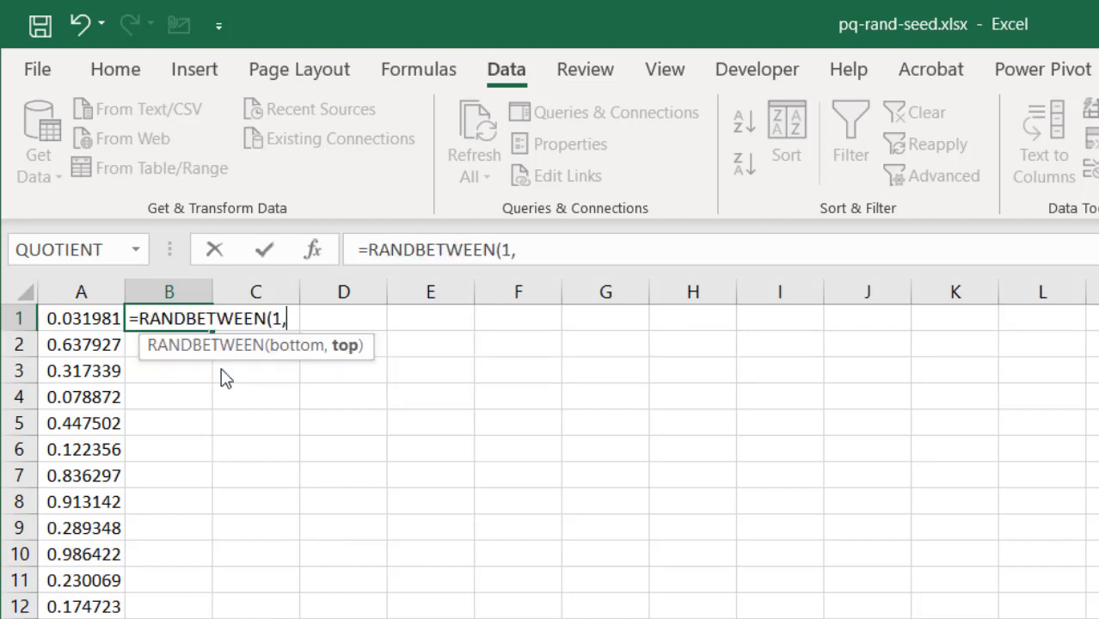
{"action": "type", "text": "10)"}
{"action": "key", "text": "BackSpace"}
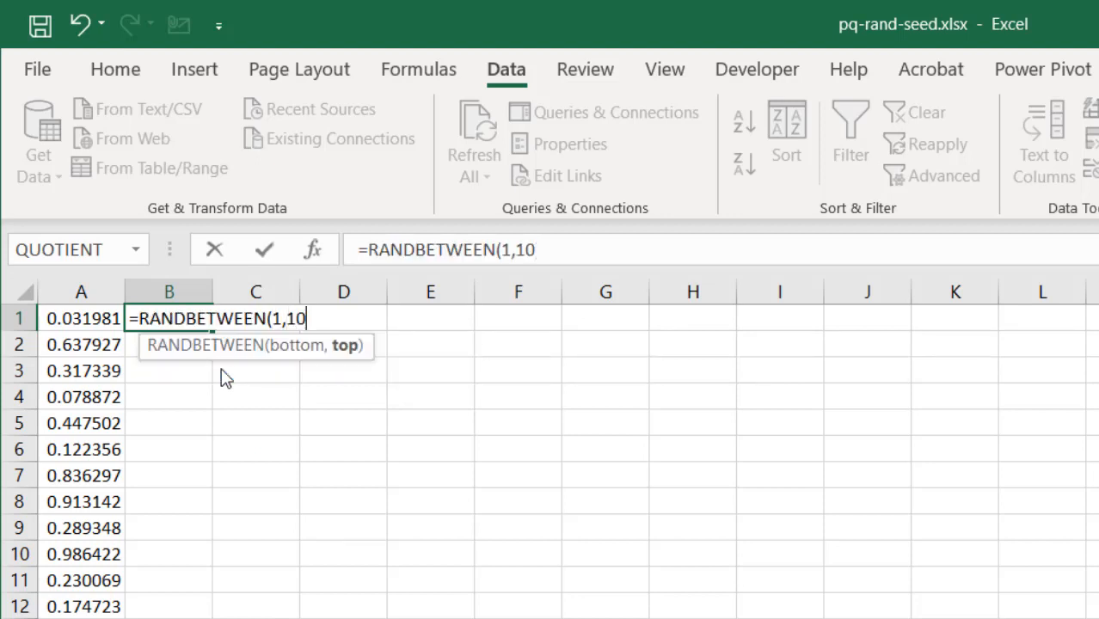
{"action": "type", "text": "0)"}
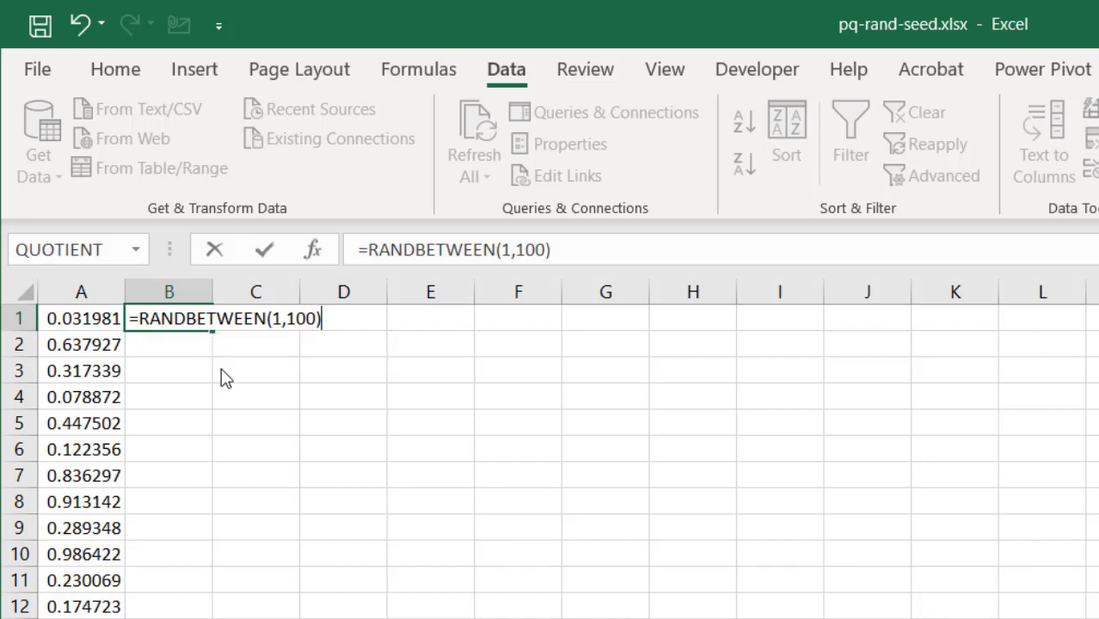
{"action": "key", "text": "Return"}
{"action": "left_click", "coordinate": [189, 317]}
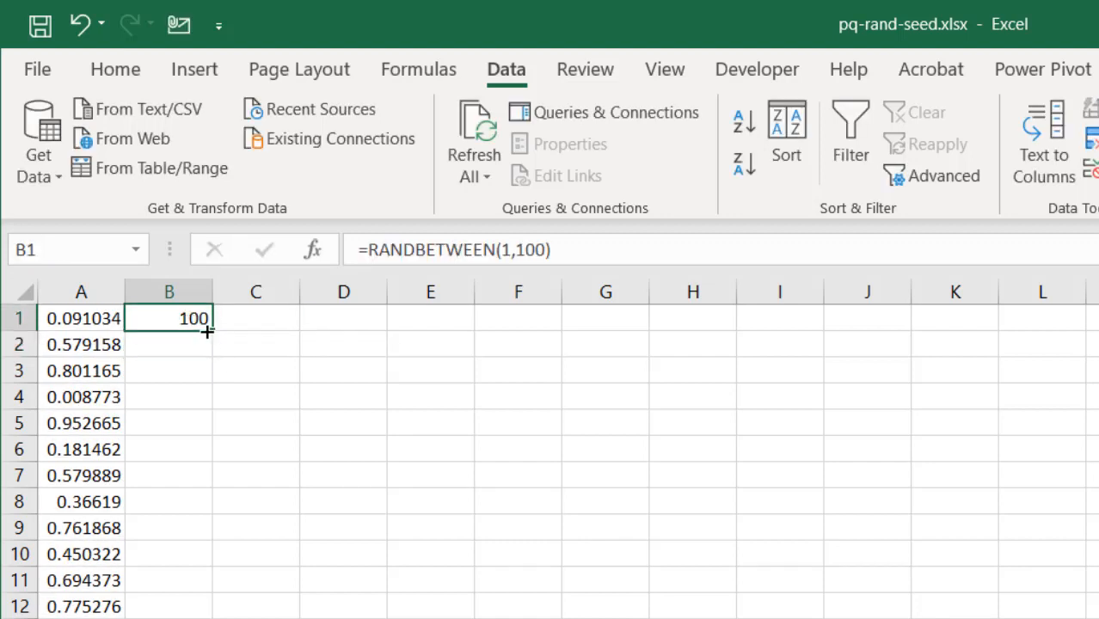
{"action": "double_click", "coordinate": [208, 331]}
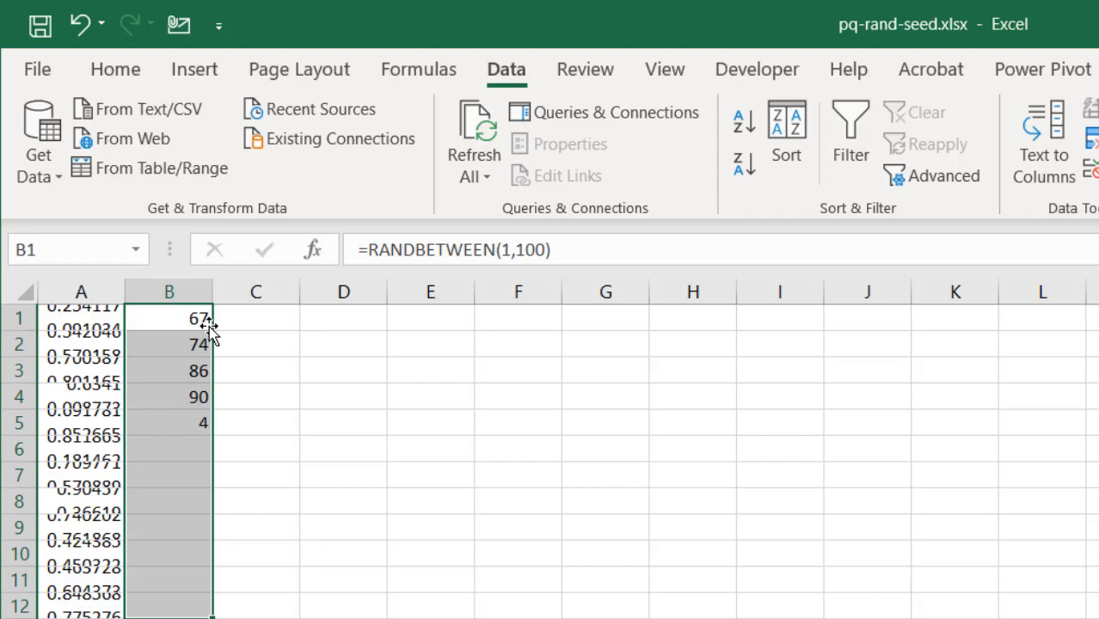
{"action": "left_click", "coordinate": [400, 481]}
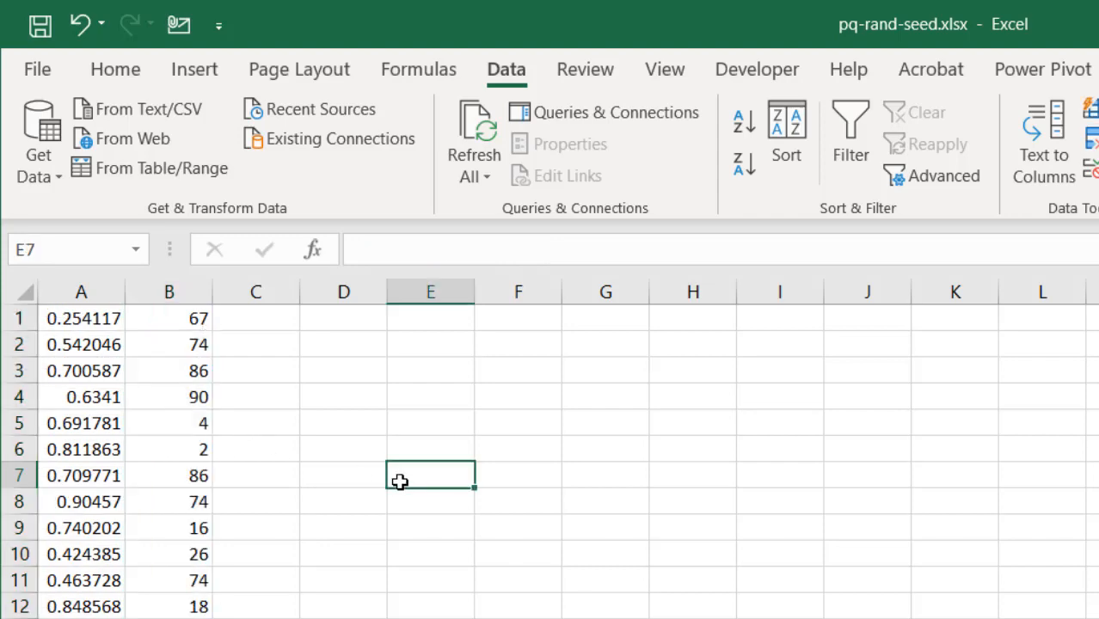
Step: Recalculate all the random numbers twice with F9 and select A1
{"action": "key", "text": "F9"}
{"action": "key", "text": "F9"}
{"action": "key", "text": "F9"}
{"action": "key", "text": "F9"}
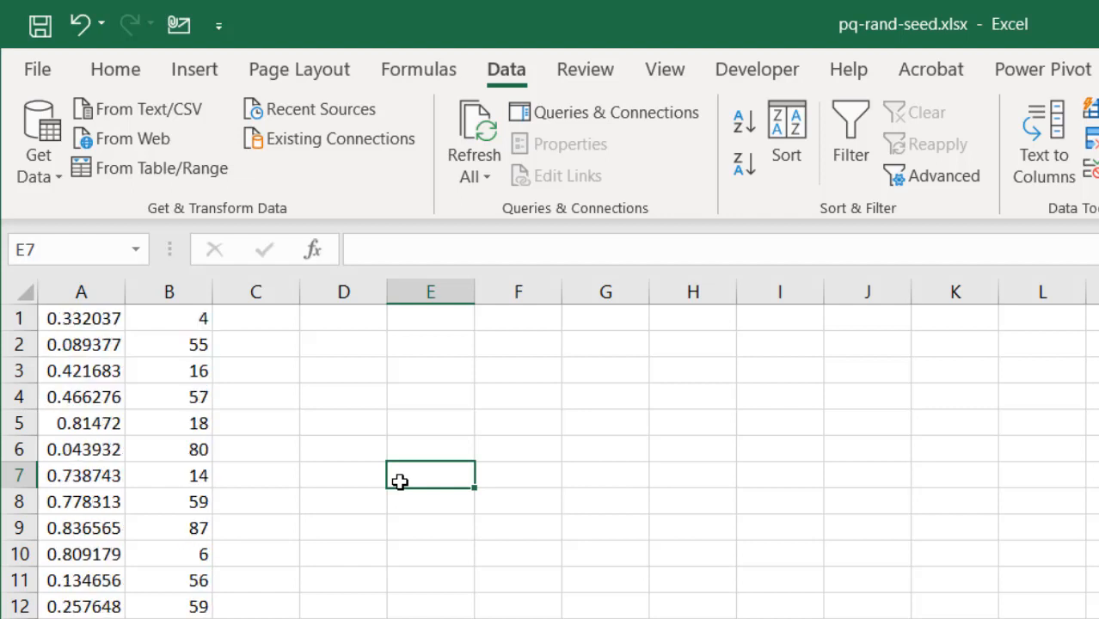
{"action": "key", "text": "F9"}
{"action": "key", "text": "F9"}
{"action": "key", "text": "F9"}
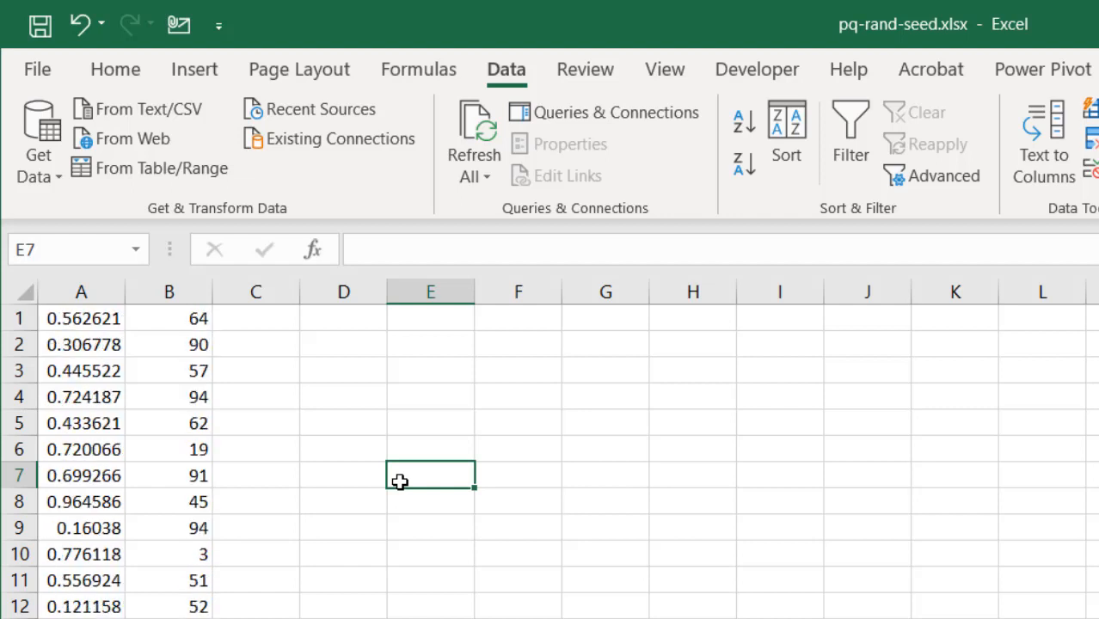
{"action": "left_click", "coordinate": [71, 319]}
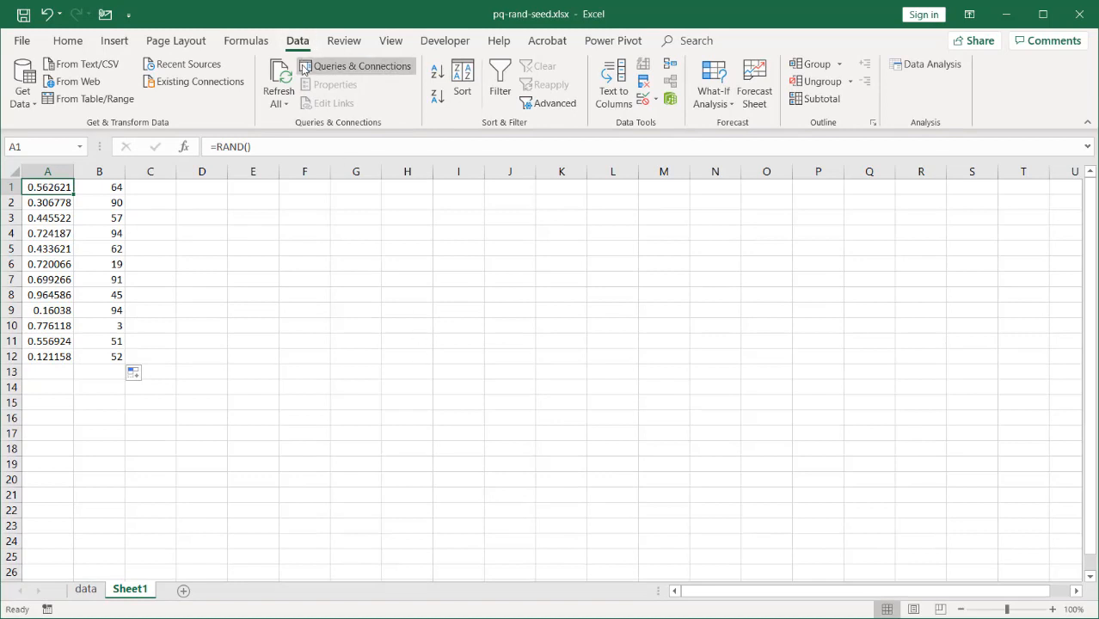
Step: Create a Blank Query from Data > Get Data and move the Power Query Editor window aside
{"action": "left_click", "coordinate": [24, 91]}
{"action": "mouse_move", "coordinate": [87, 266]}
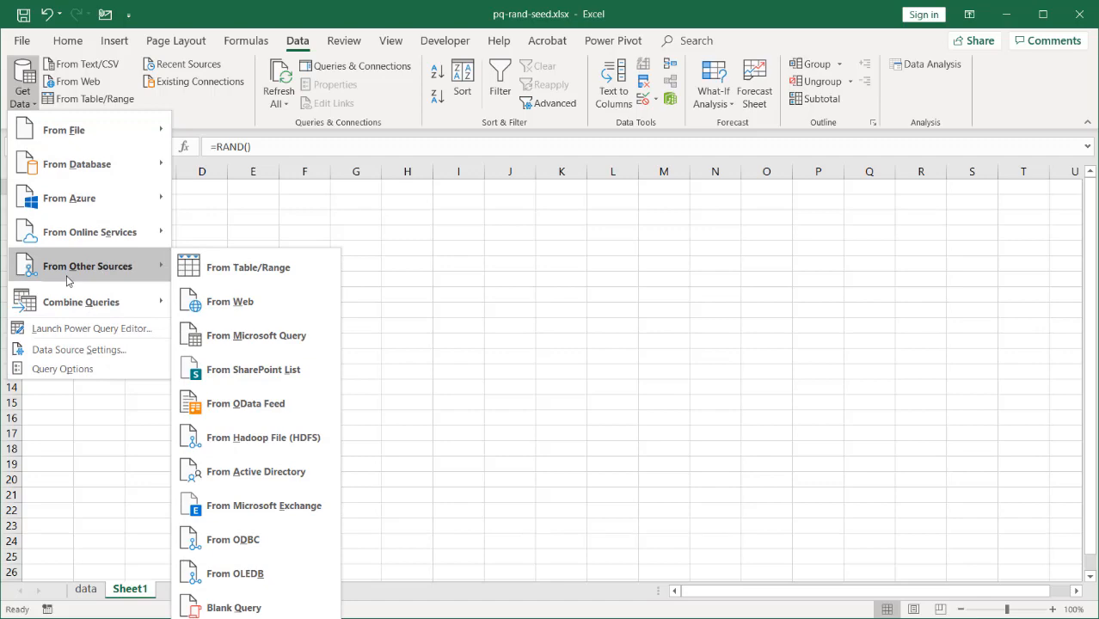
{"action": "left_click", "coordinate": [261, 610]}
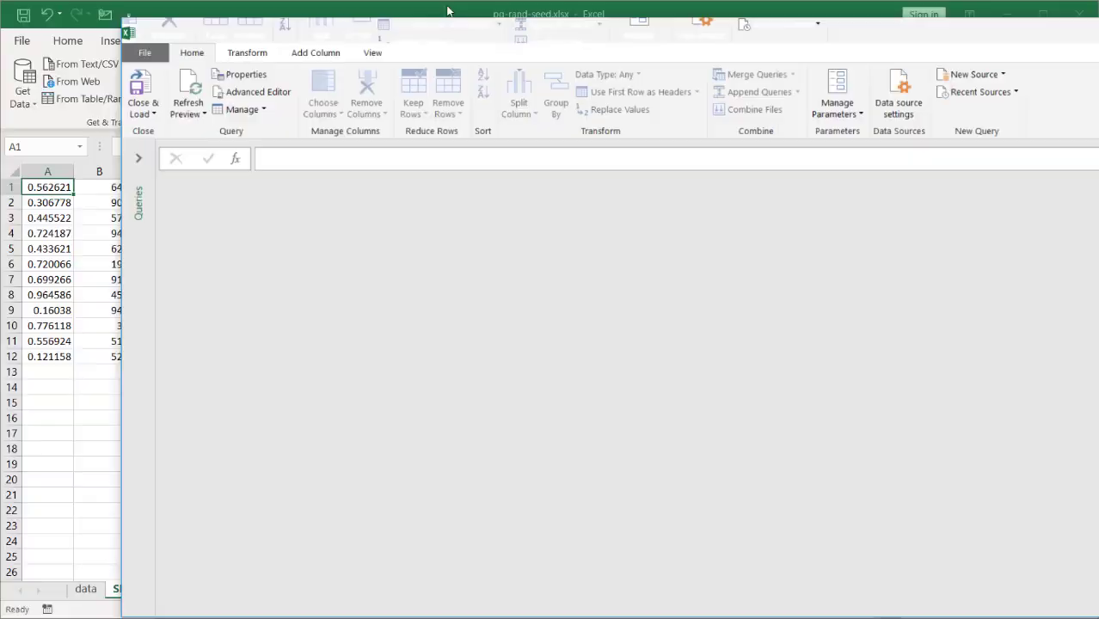
{"action": "mouse_move", "coordinate": [453, 4]}
{"action": "left_mouse_down"}
{"action": "mouse_move", "coordinate": [449, 65]}
{"action": "mouse_move", "coordinate": [326, 38]}
{"action": "left_mouse_up"}
Step: Enter = List.Random(10) as Query1's formula to get ten random decimals
{"action": "left_click", "coordinate": [199, 159]}
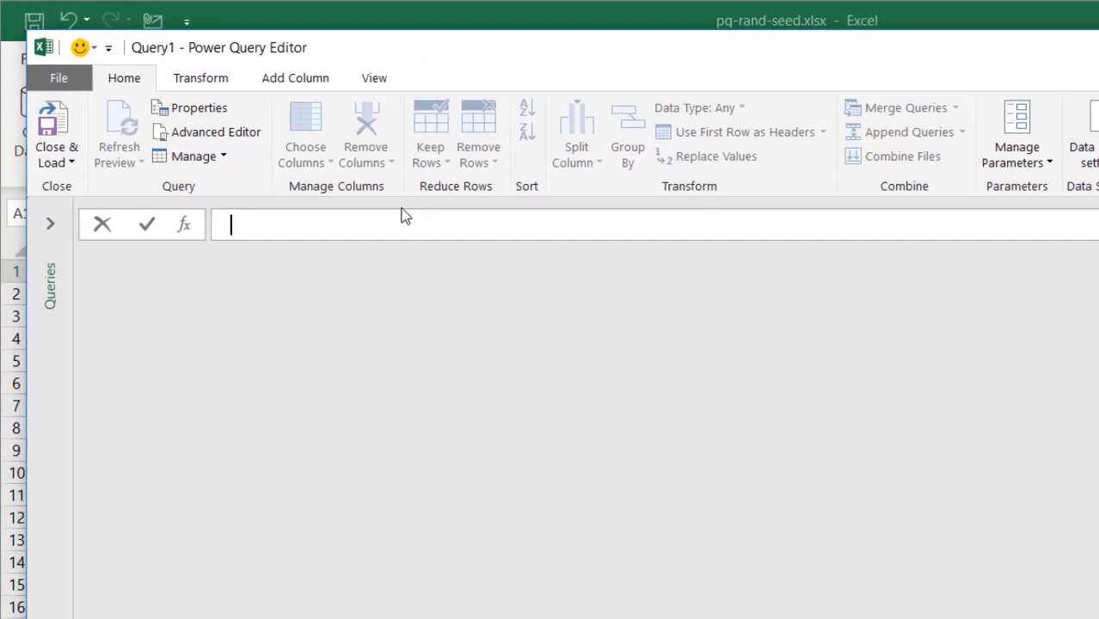
{"action": "type", "text": "="}
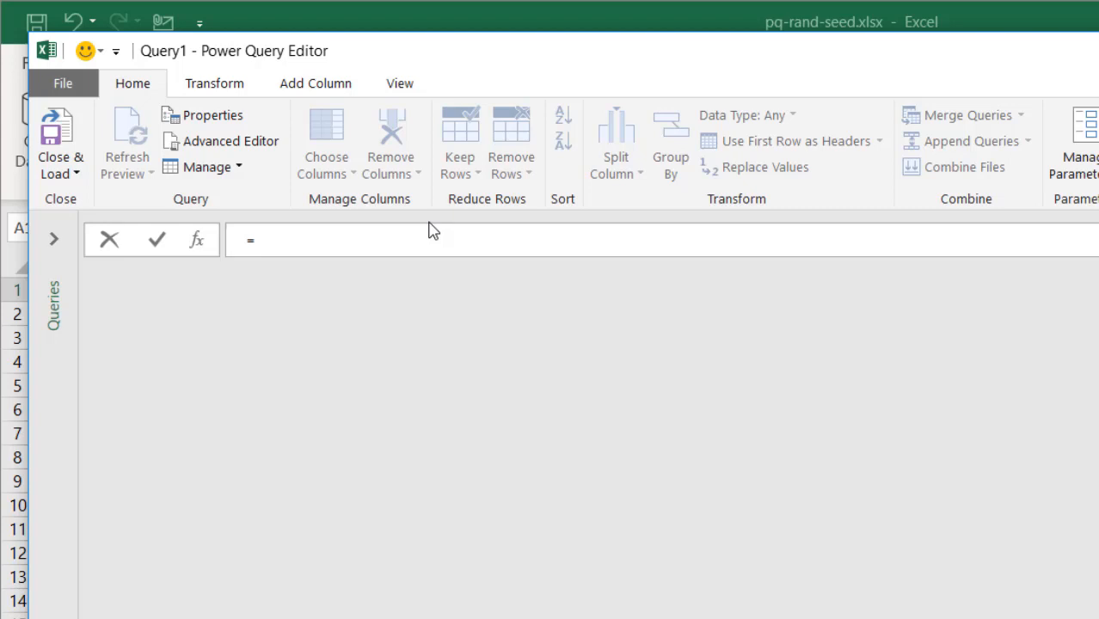
{"action": "type", "text": "List."}
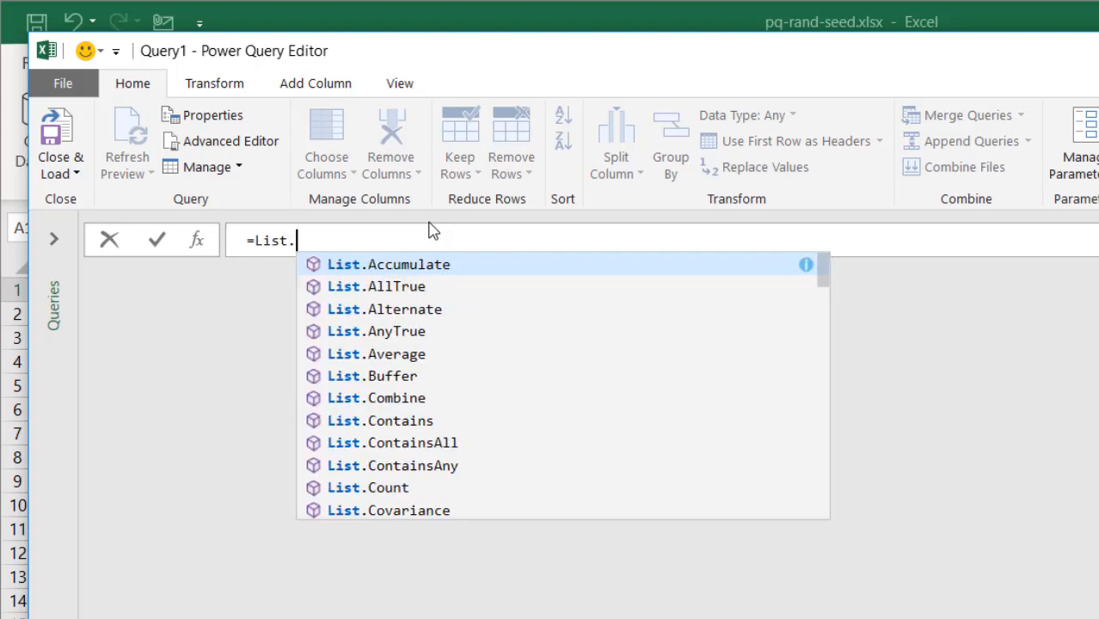
{"action": "key", "text": "Escape"}
{"action": "type", "text": "Random"}
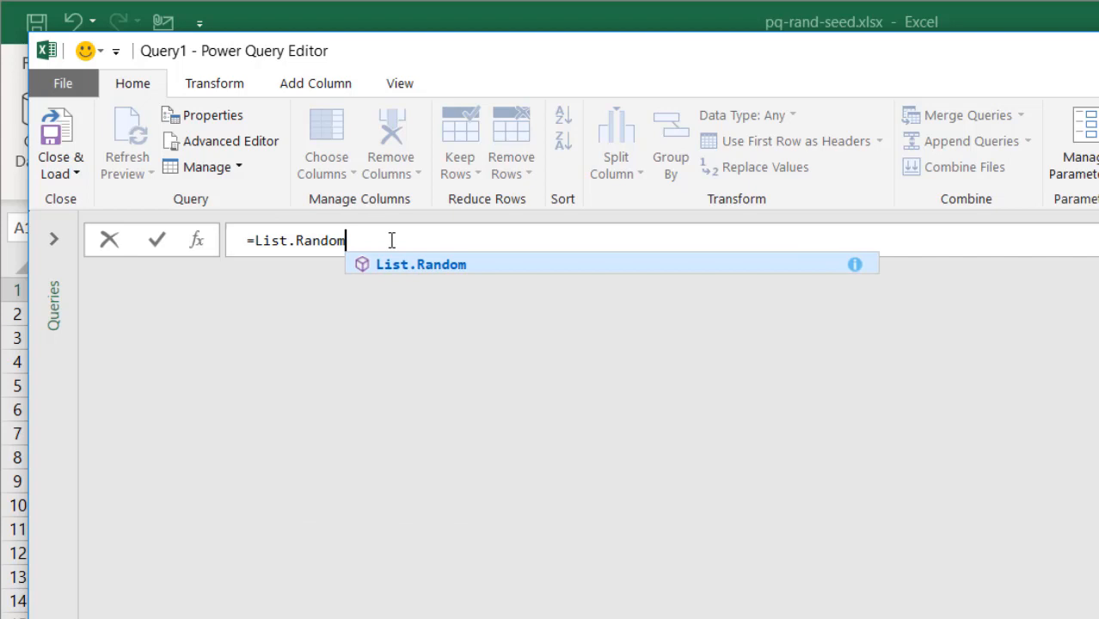
{"action": "type", "text": "("}
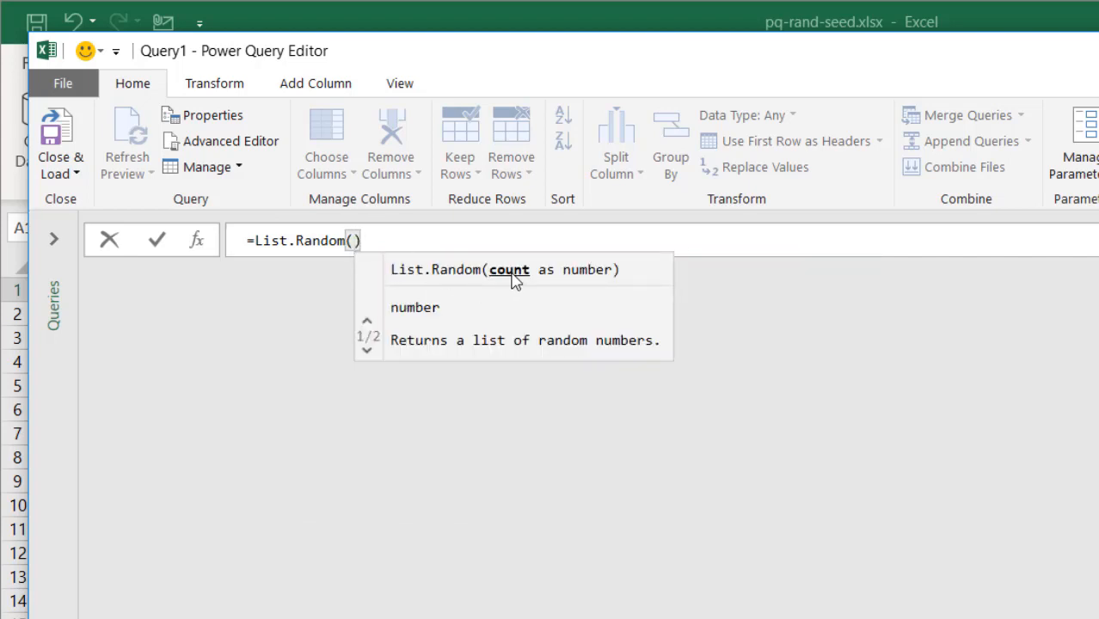
{"action": "type", "text": "10"}
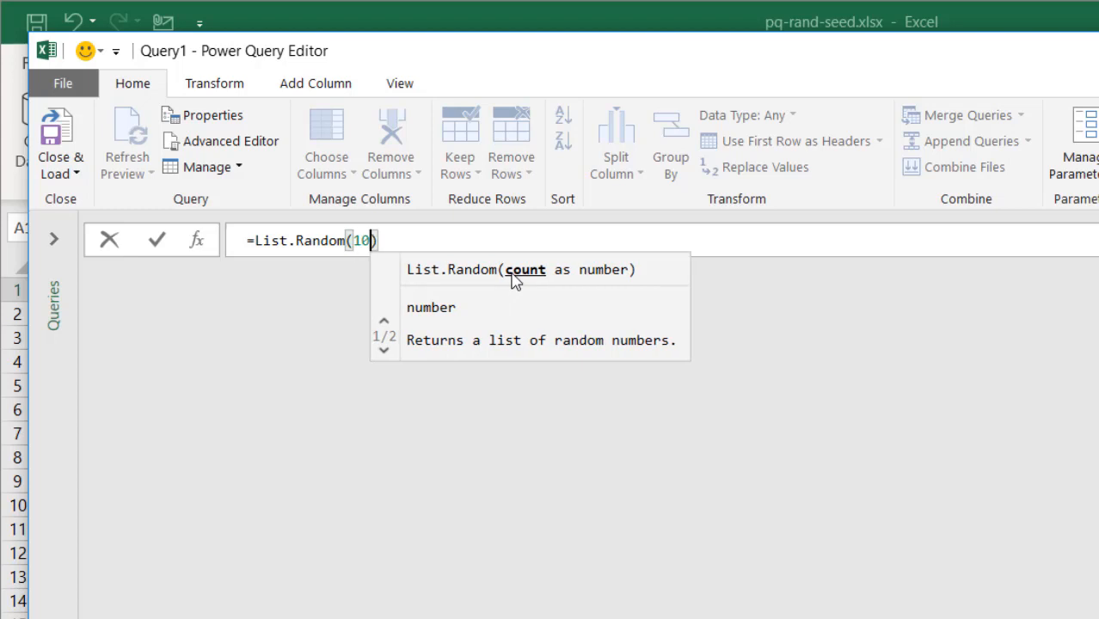
{"action": "key", "text": "Return"}
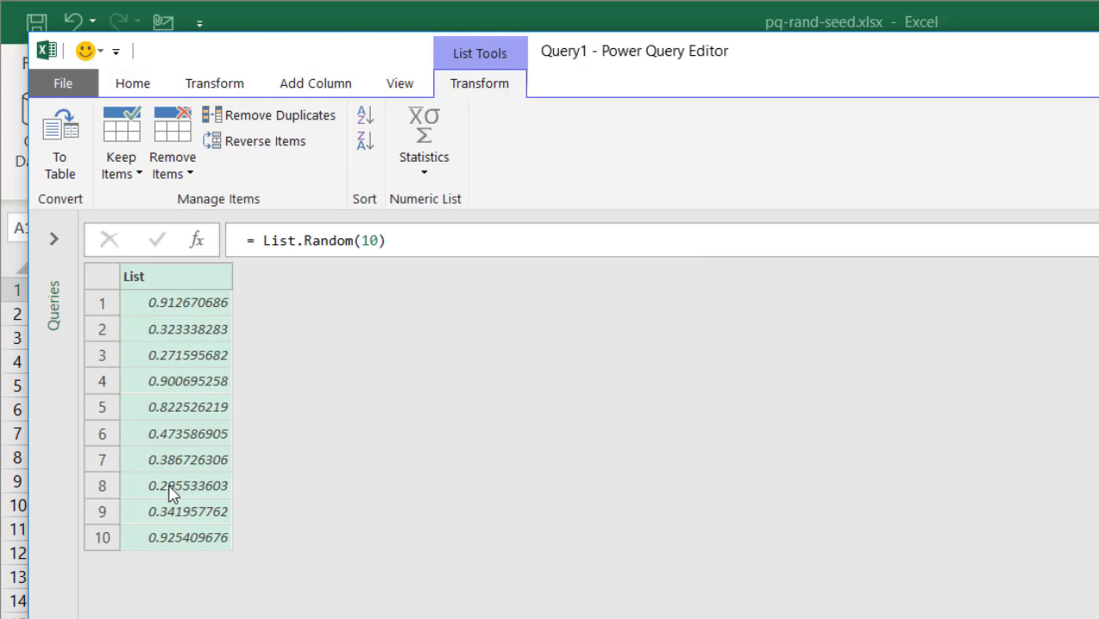
Step: Refresh Preview three times on Home to show the random list regenerating
{"action": "left_click", "coordinate": [133, 84]}
{"action": "left_click", "coordinate": [126, 129]}
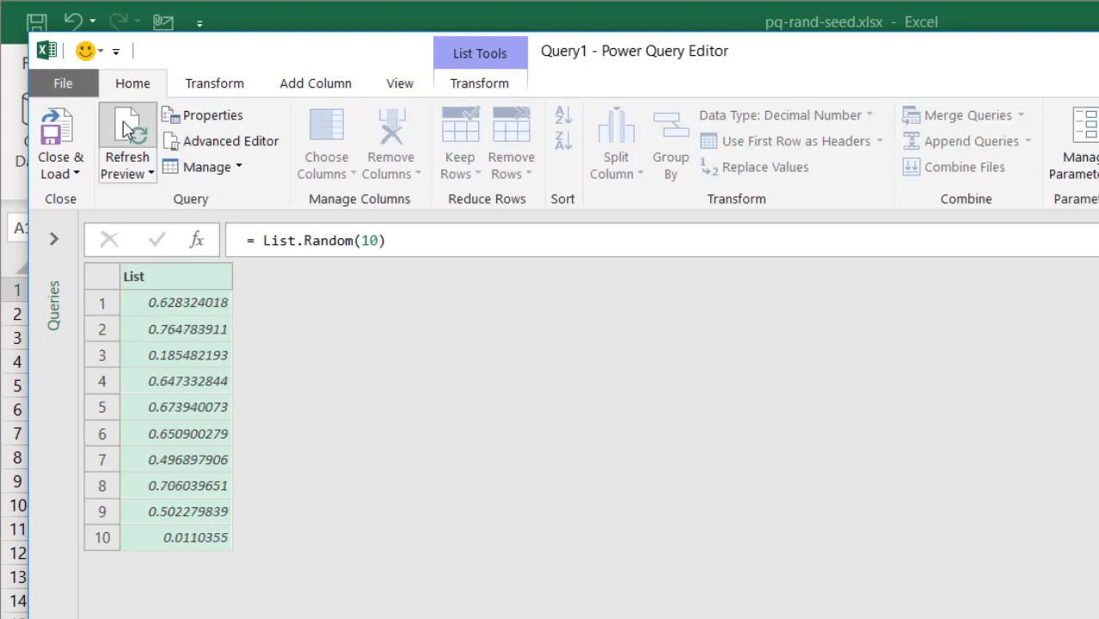
{"action": "left_click", "coordinate": [126, 129]}
{"action": "left_click", "coordinate": [126, 129]}
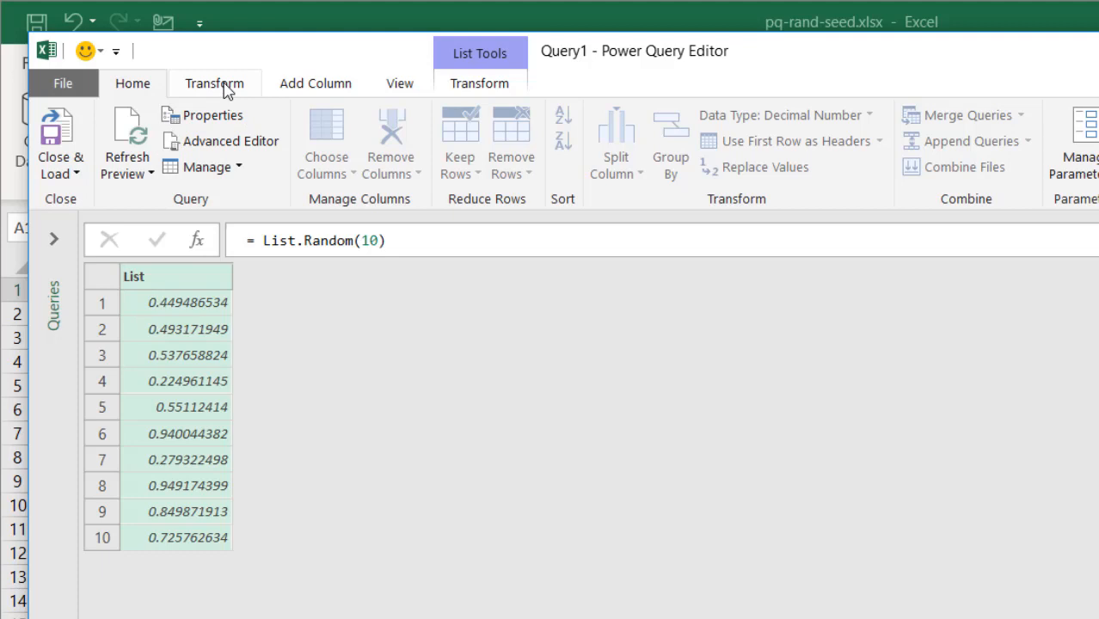
Step: Change the formula to List.Random(10,3) and refresh to check the seeded values stay fixed
{"action": "left_click", "coordinate": [370, 241]}
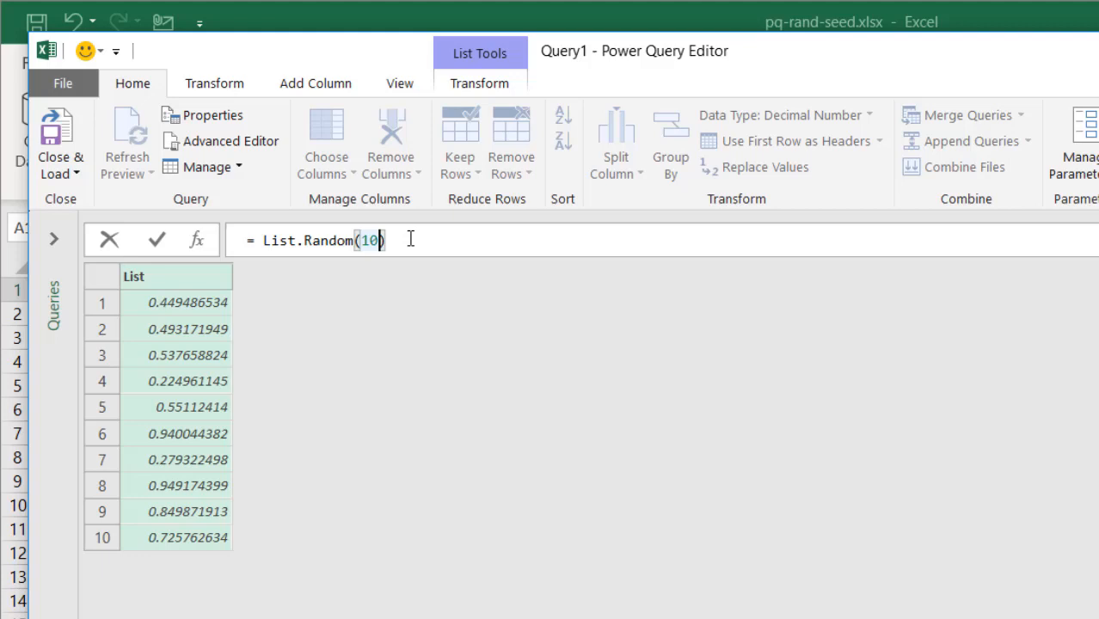
{"action": "type", "text": ","}
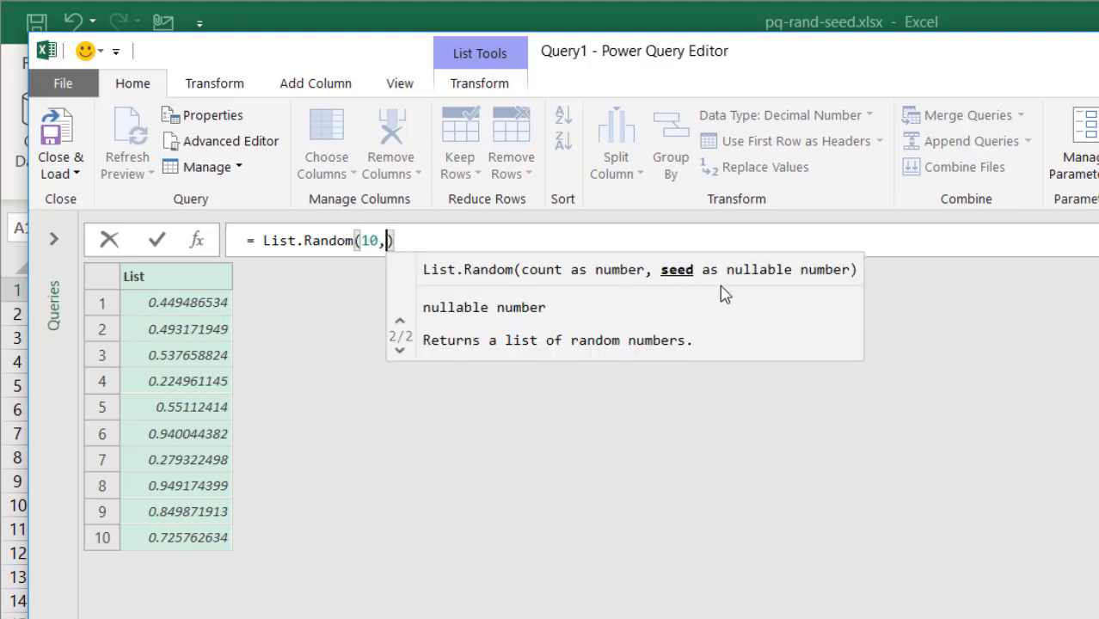
{"action": "type", "text": "3"}
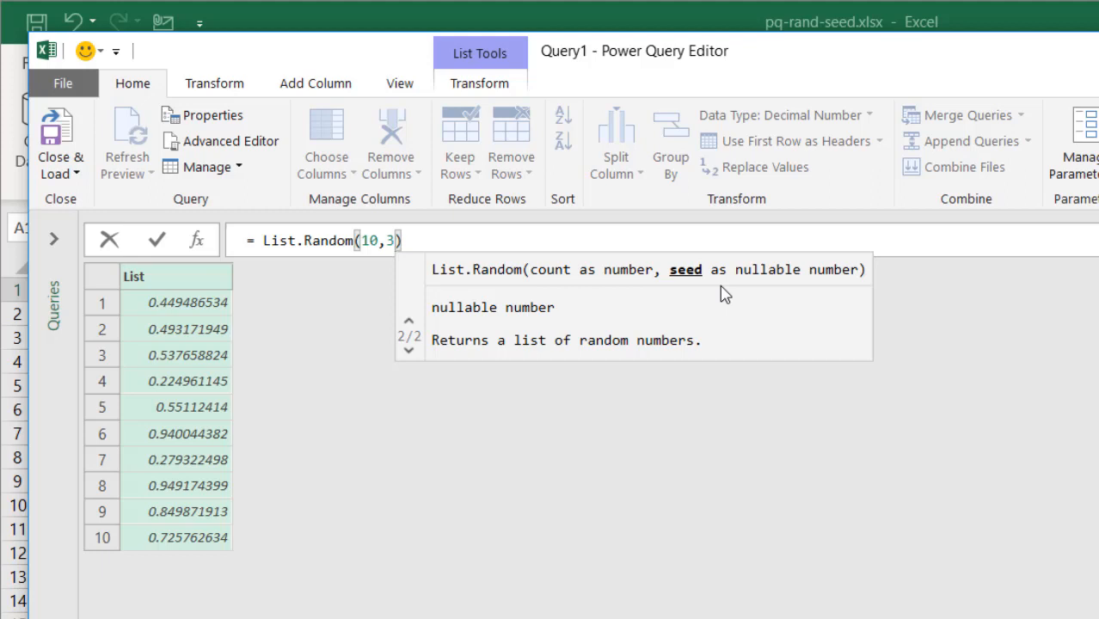
{"action": "key", "text": "Return"}
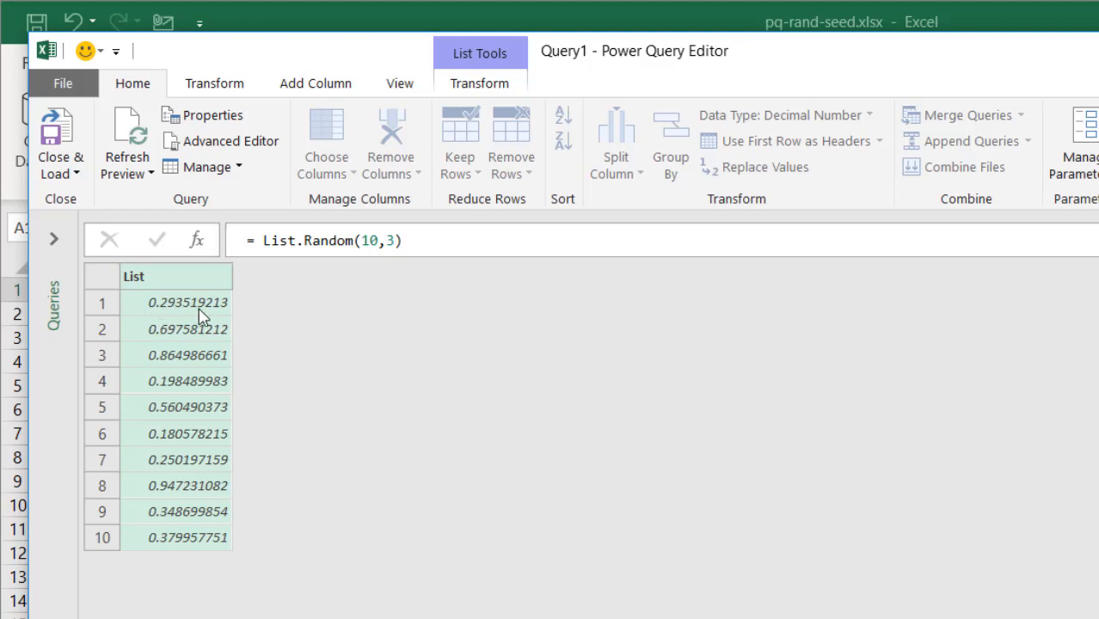
{"action": "left_click", "coordinate": [140, 129]}
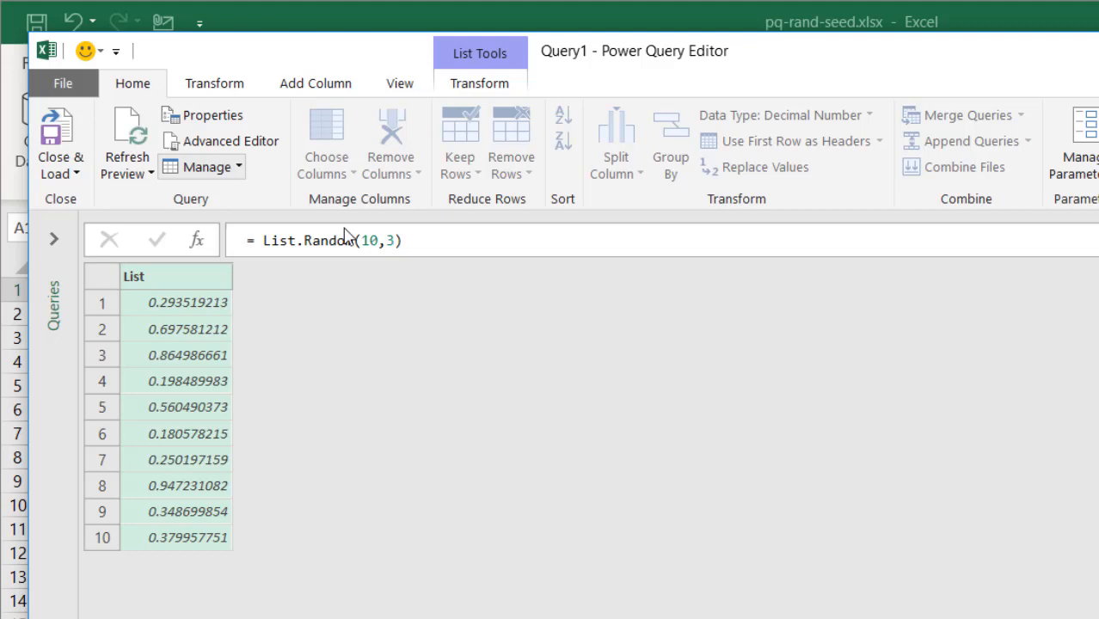
Step: Remove the seed argument and refresh twice to show the values change again
{"action": "left_click", "coordinate": [396, 239]}
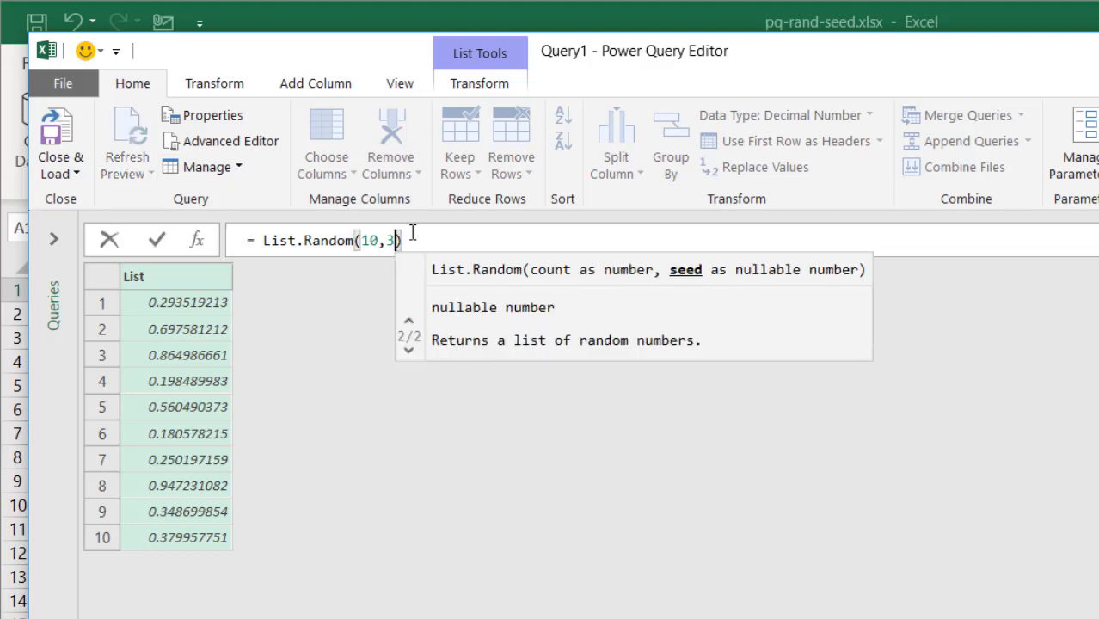
{"action": "key", "text": "BackSpace"}
{"action": "key", "text": "BackSpace"}
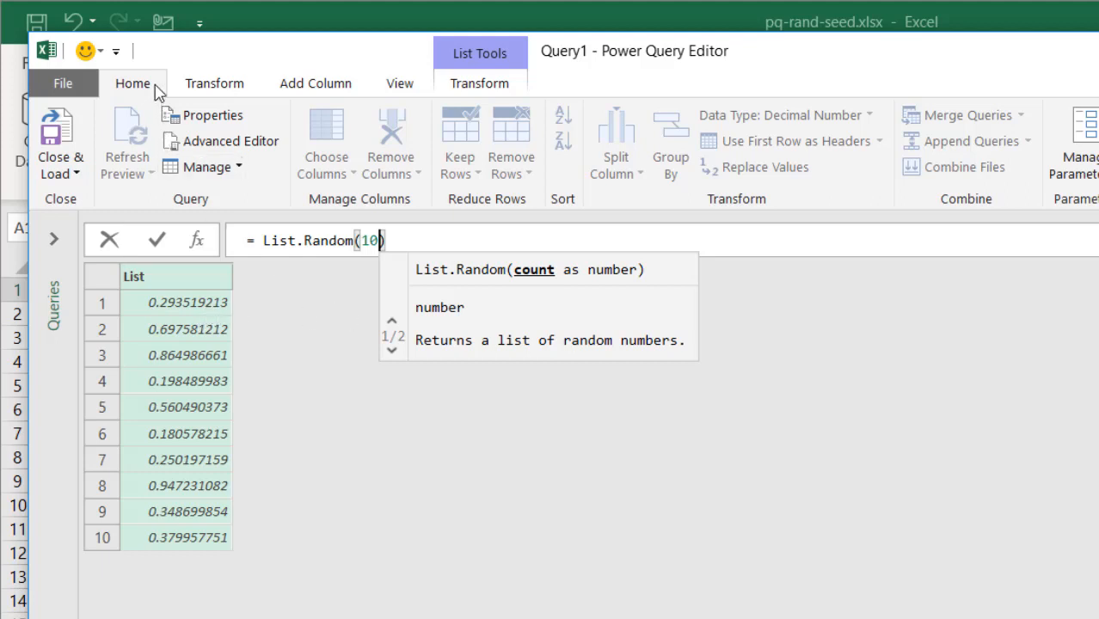
{"action": "key", "text": "Return"}
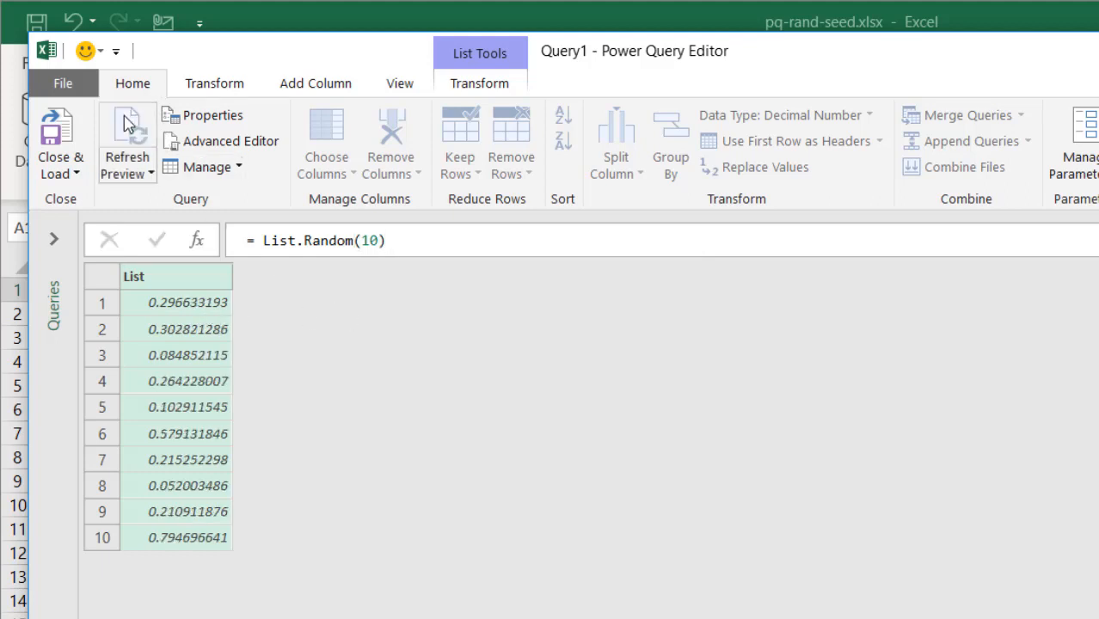
{"action": "left_click", "coordinate": [125, 123]}
{"action": "left_click", "coordinate": [125, 123]}
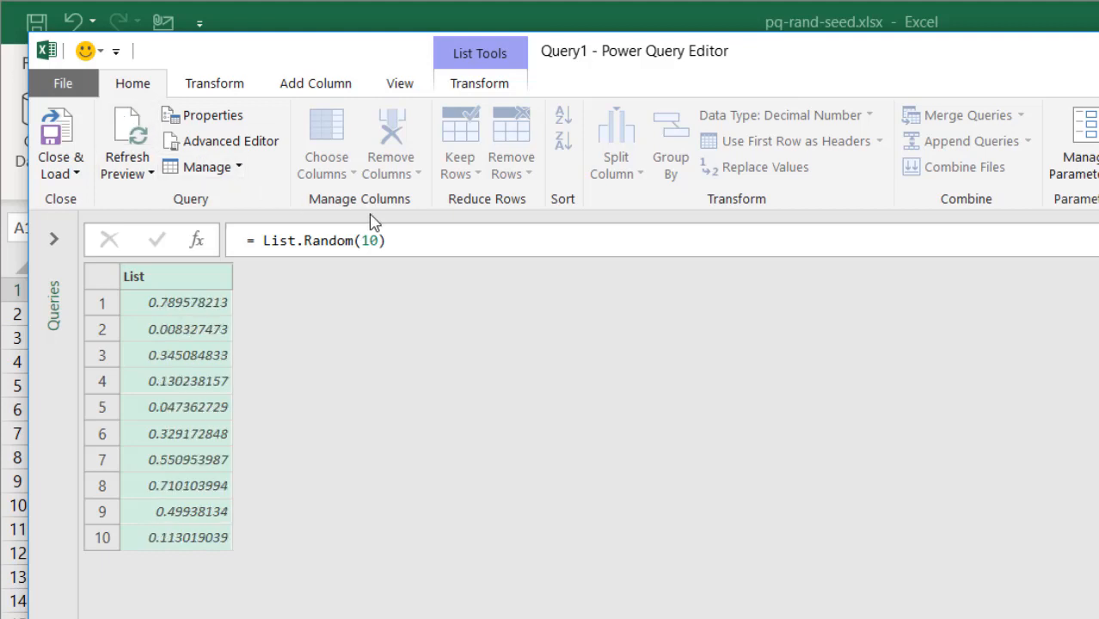
Step: Restore seed 3 in List.Random(10,3) and refresh to confirm the fixed values return
{"action": "left_click", "coordinate": [385, 240]}
{"action": "type", "text": ","}
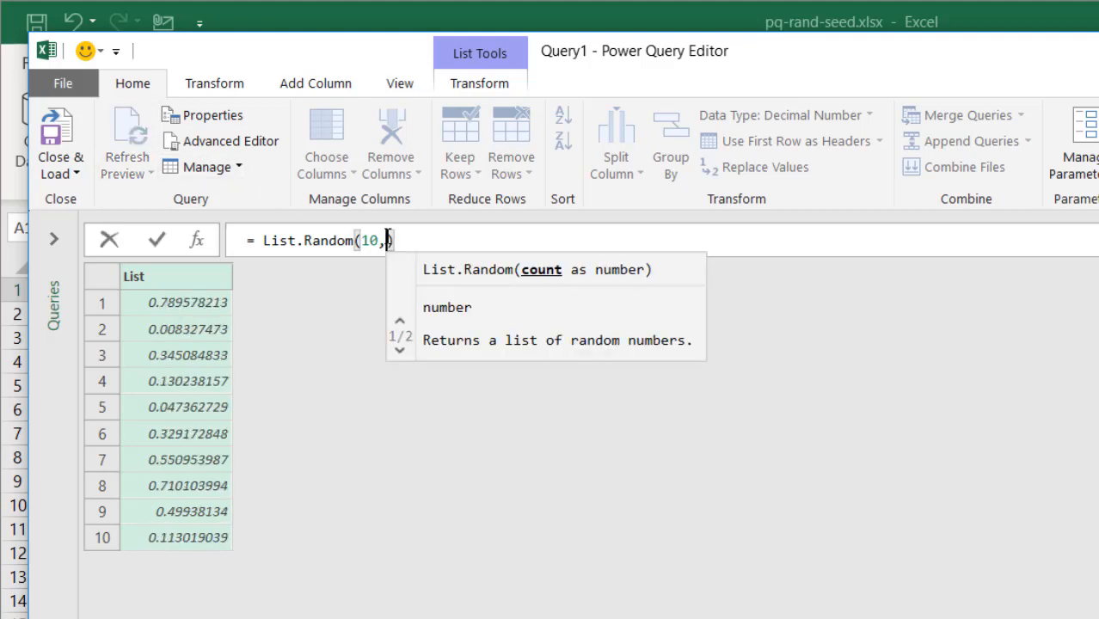
{"action": "type", "text": "3"}
{"action": "key", "text": "Return"}
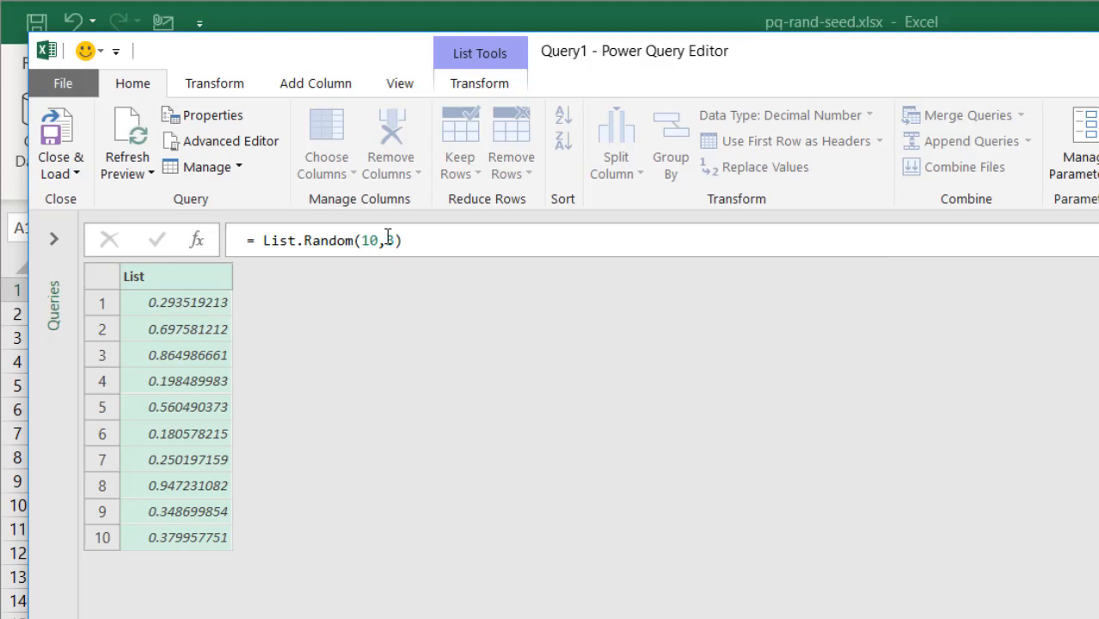
{"action": "left_click", "coordinate": [128, 129]}
{"action": "left_click", "coordinate": [394, 242]}
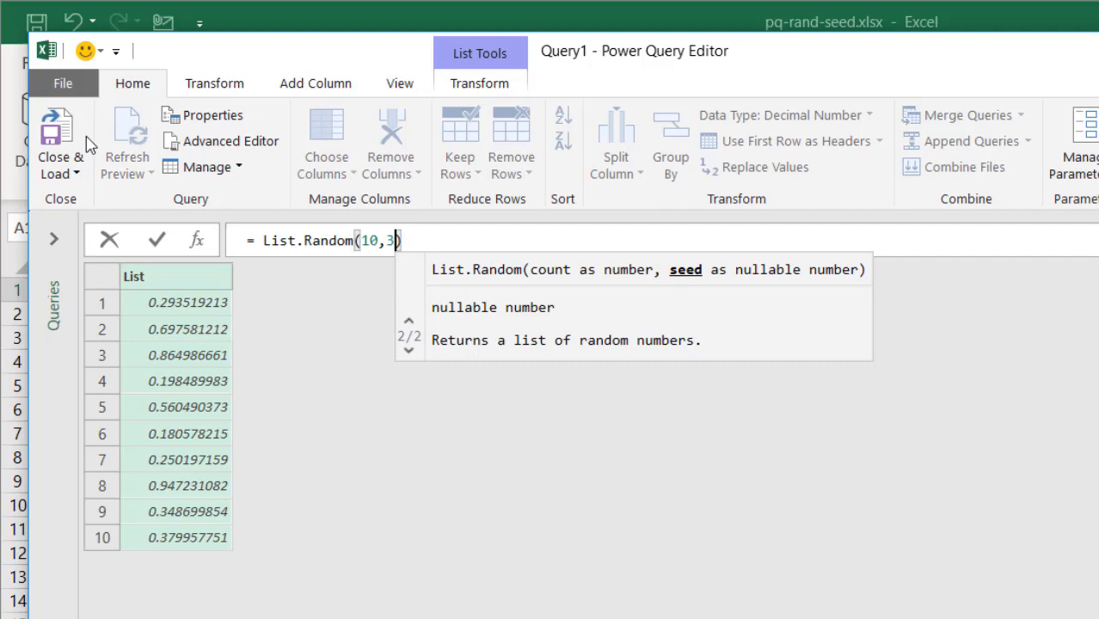
Step: Close & Load Query1 as connection-only, go to the data sheet and select first names C2:C21
{"action": "left_click", "coordinate": [62, 173]}
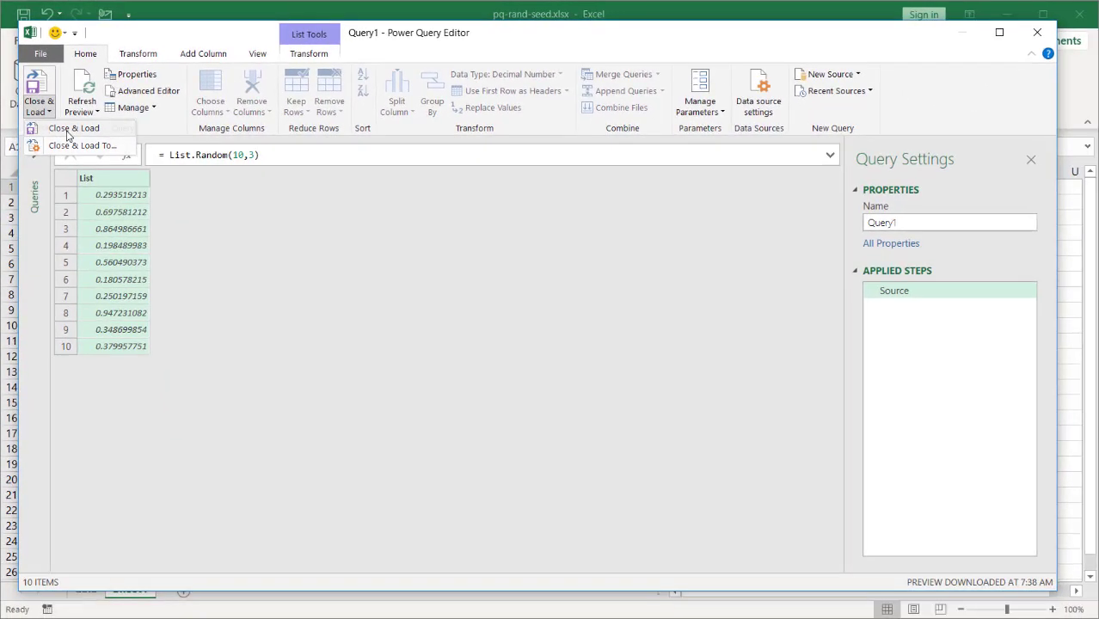
{"action": "left_click", "coordinate": [67, 131]}
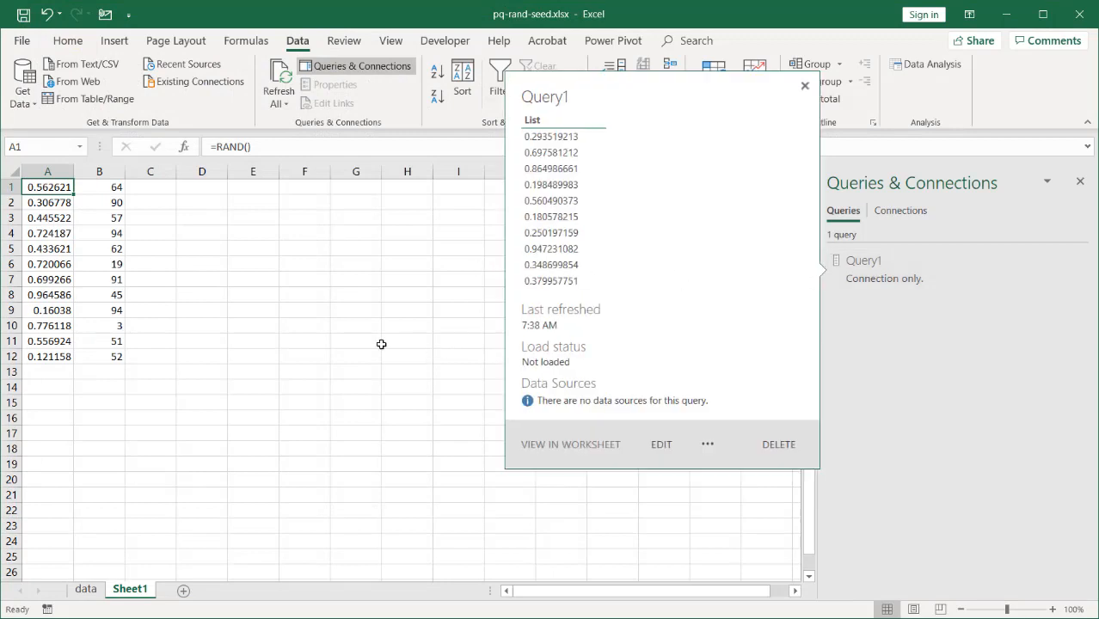
{"action": "left_click", "coordinate": [86, 590]}
{"action": "left_click_drag", "start_coordinate": [144, 198], "coordinate": [138, 469]}
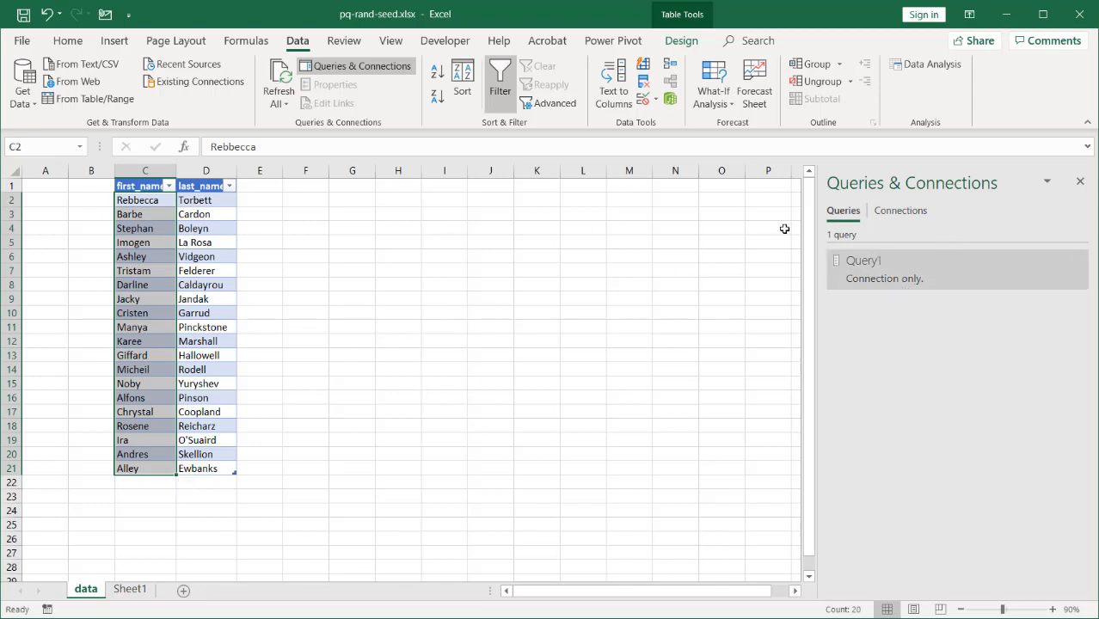
Step: Reopen Query1 from Queries & Connections and convert its list To Table
{"action": "double_click", "coordinate": [865, 274]}
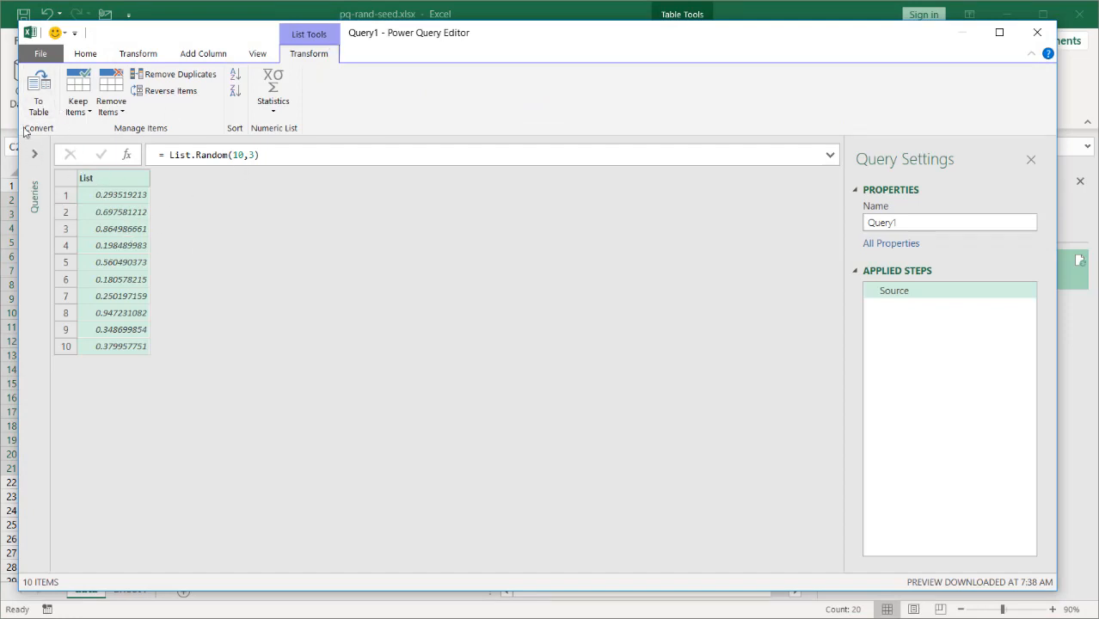
{"action": "left_click", "coordinate": [38, 90]}
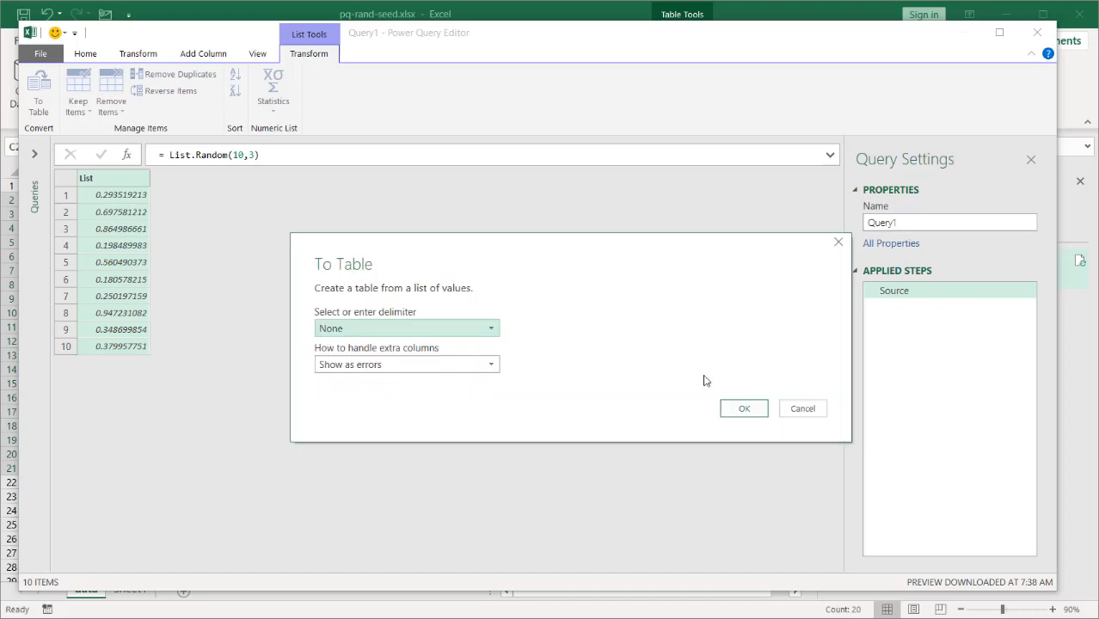
{"action": "left_click", "coordinate": [745, 408]}
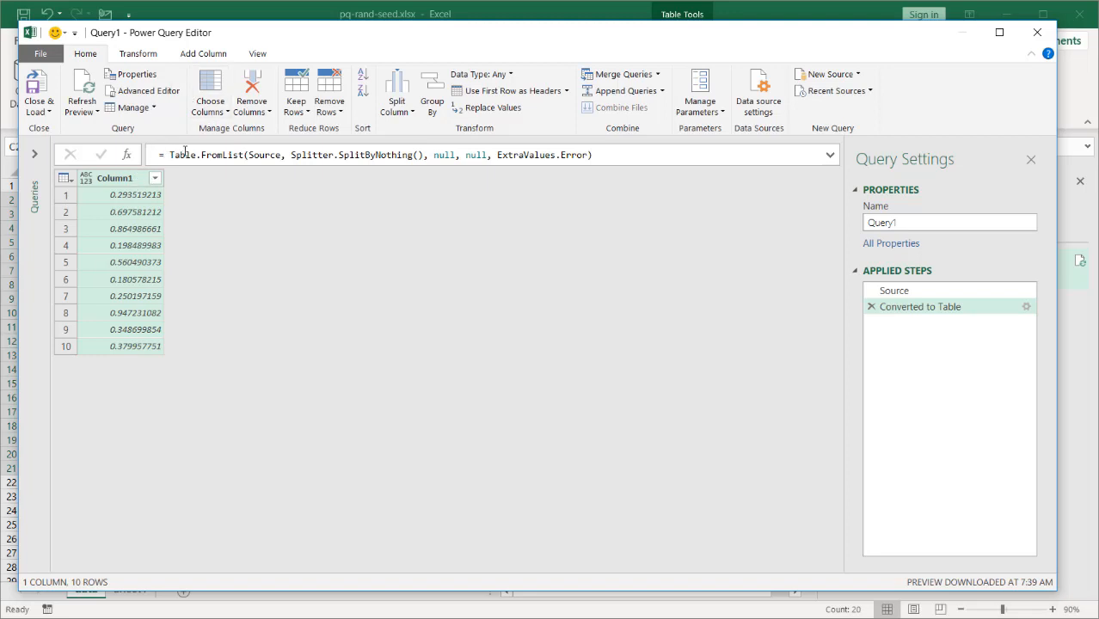
Step: Add an Index column from 1 and rename Column1 to Random
{"action": "left_click", "coordinate": [204, 53]}
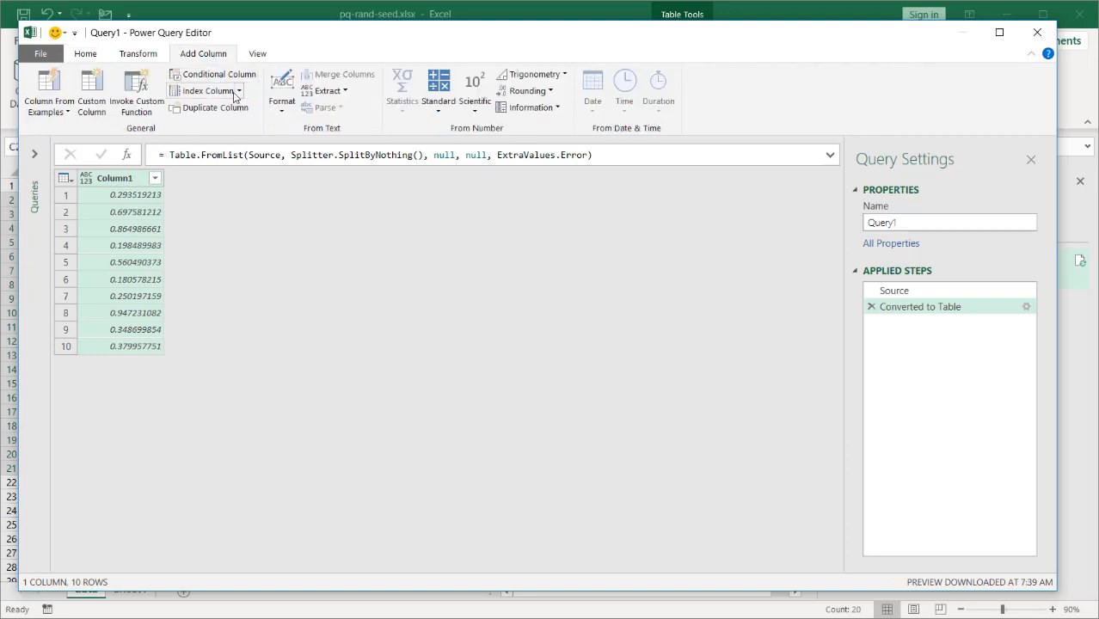
{"action": "left_click", "coordinate": [239, 90]}
{"action": "left_click", "coordinate": [204, 126]}
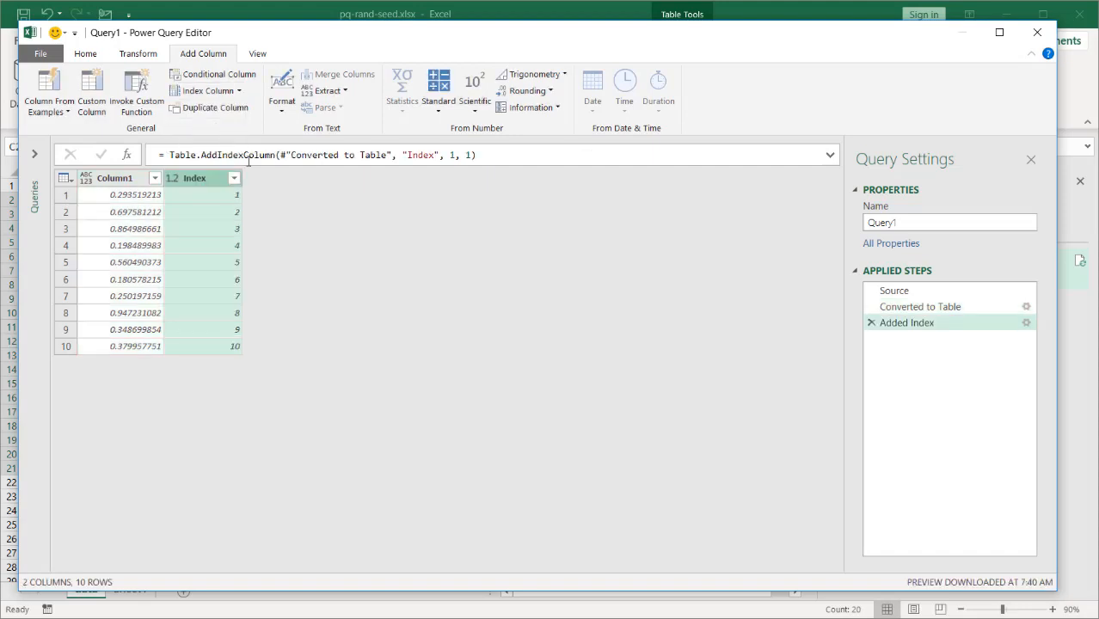
{"action": "double_click", "coordinate": [134, 178]}
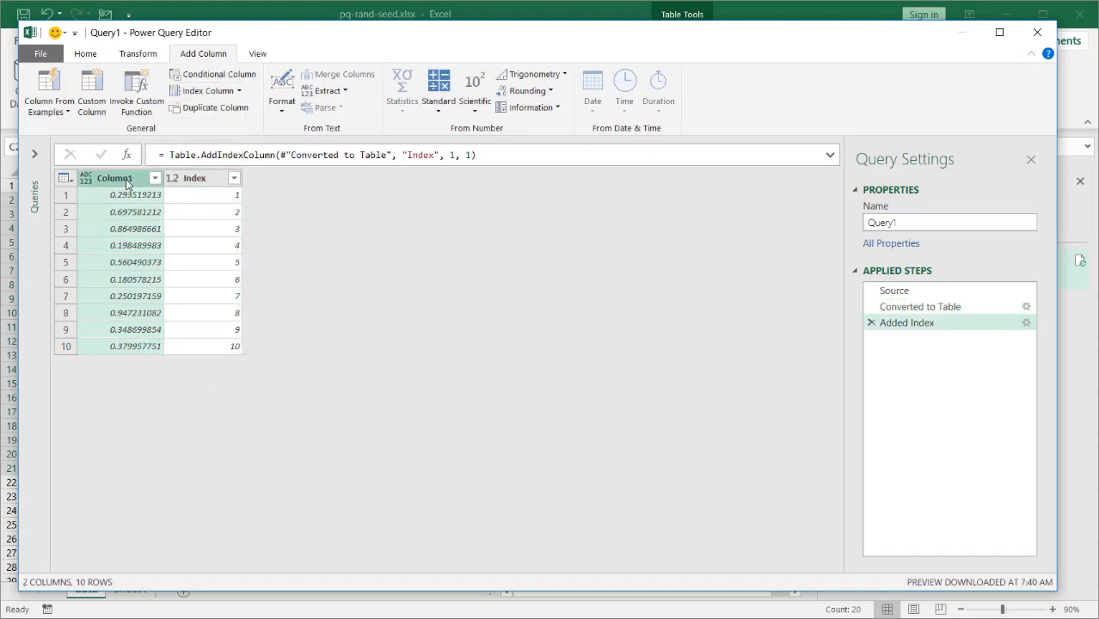
{"action": "type", "text": "Random"}
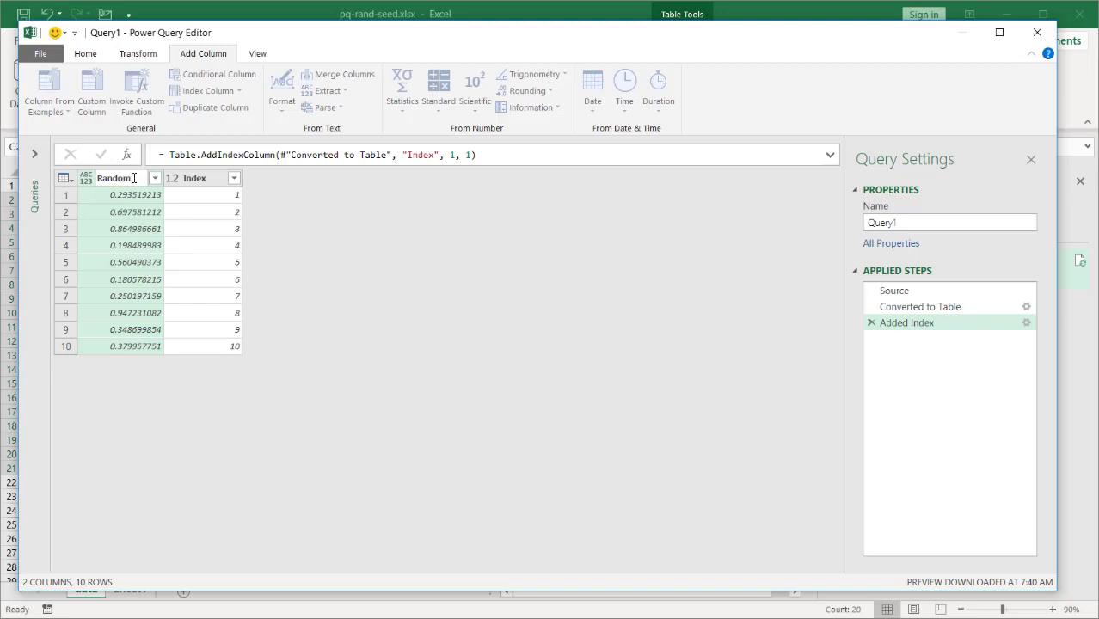
{"action": "key", "text": "Return"}
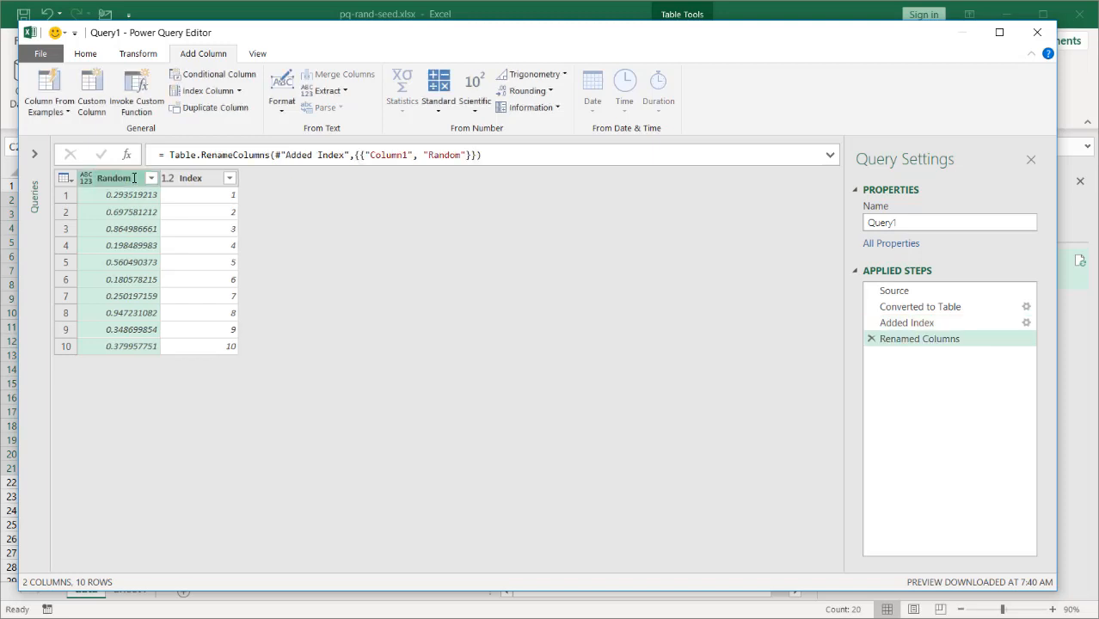
Step: Drop the seed from the Source step's List.Random(10), refresh to regenerate Random values, and close the editor
{"action": "left_click", "coordinate": [901, 290]}
{"action": "left_click", "coordinate": [253, 154]}
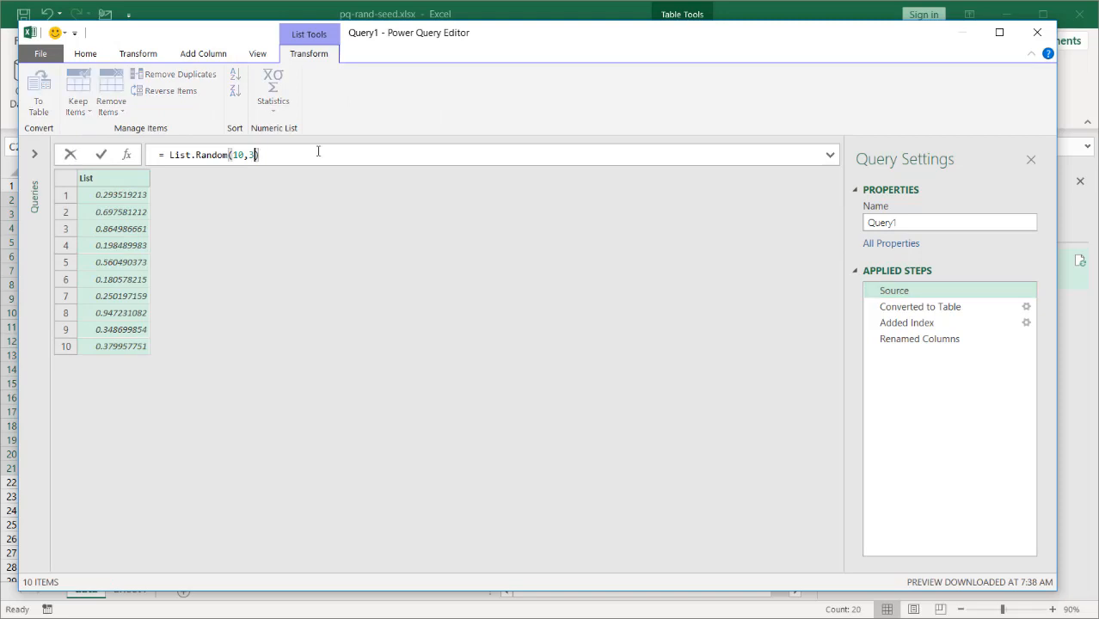
{"action": "key", "text": "BackSpace"}
{"action": "key", "text": "Return"}
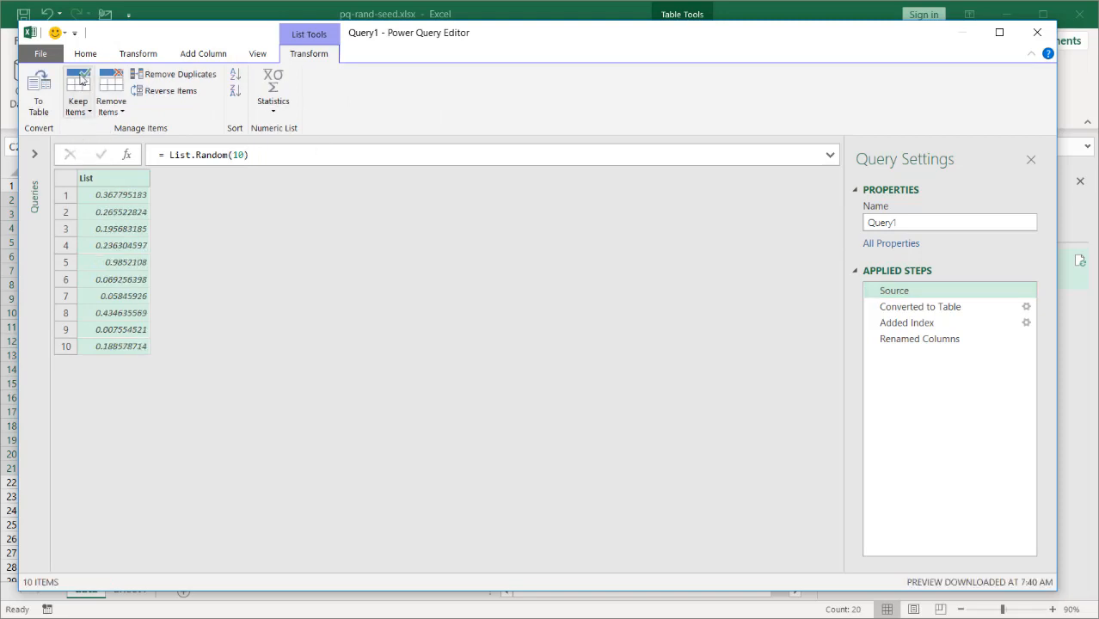
{"action": "left_click", "coordinate": [85, 53]}
{"action": "left_click", "coordinate": [82, 86]}
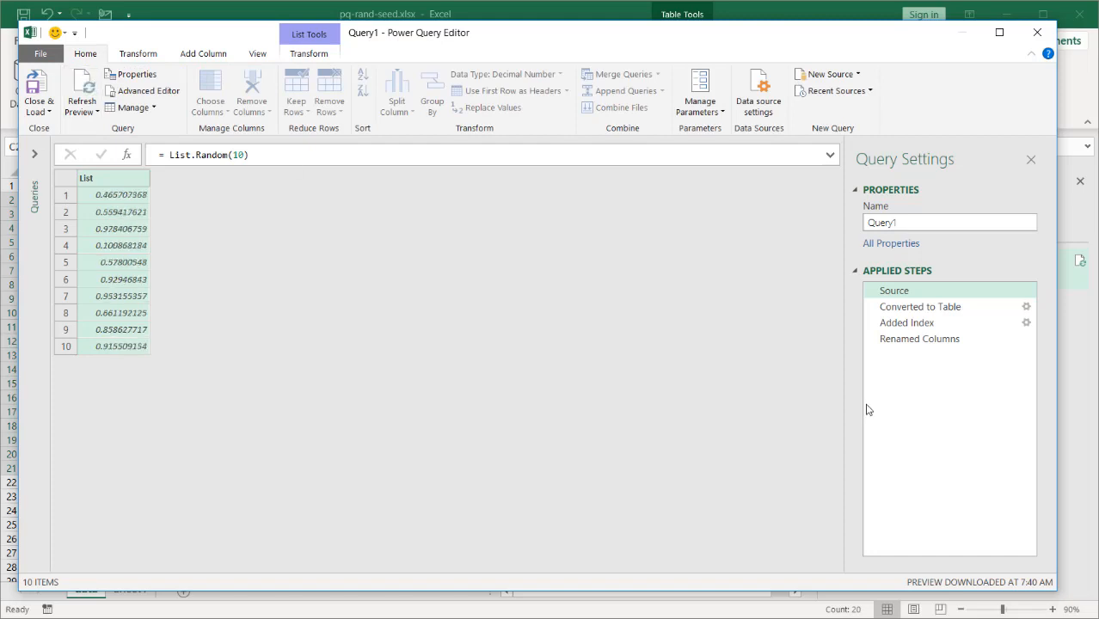
{"action": "left_click", "coordinate": [900, 340]}
{"action": "left_click", "coordinate": [91, 92]}
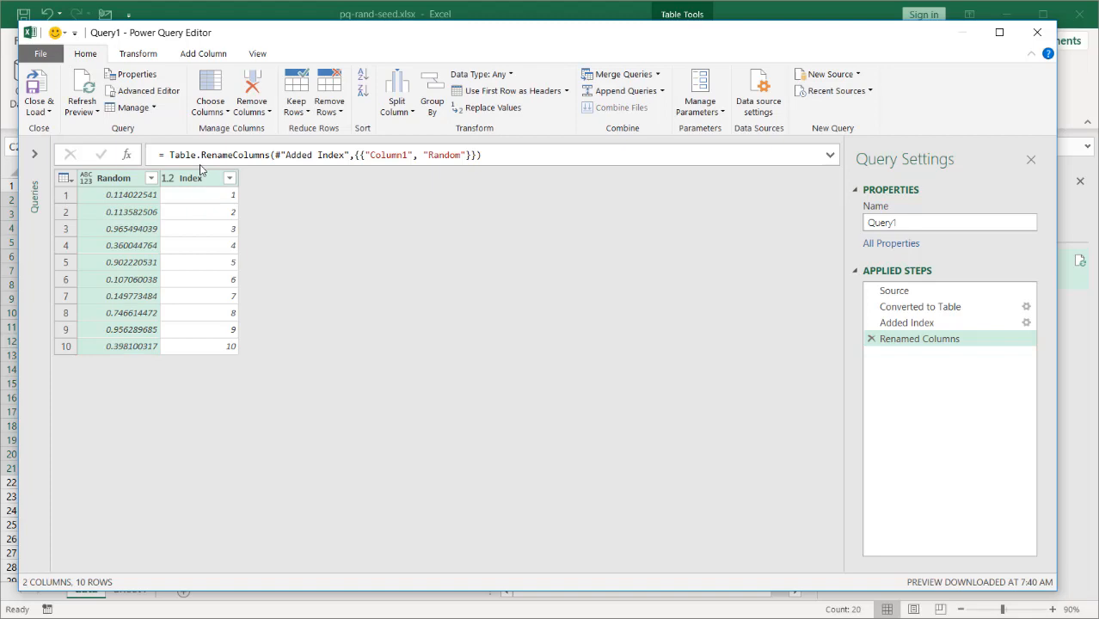
{"action": "left_click", "coordinate": [1037, 33]}
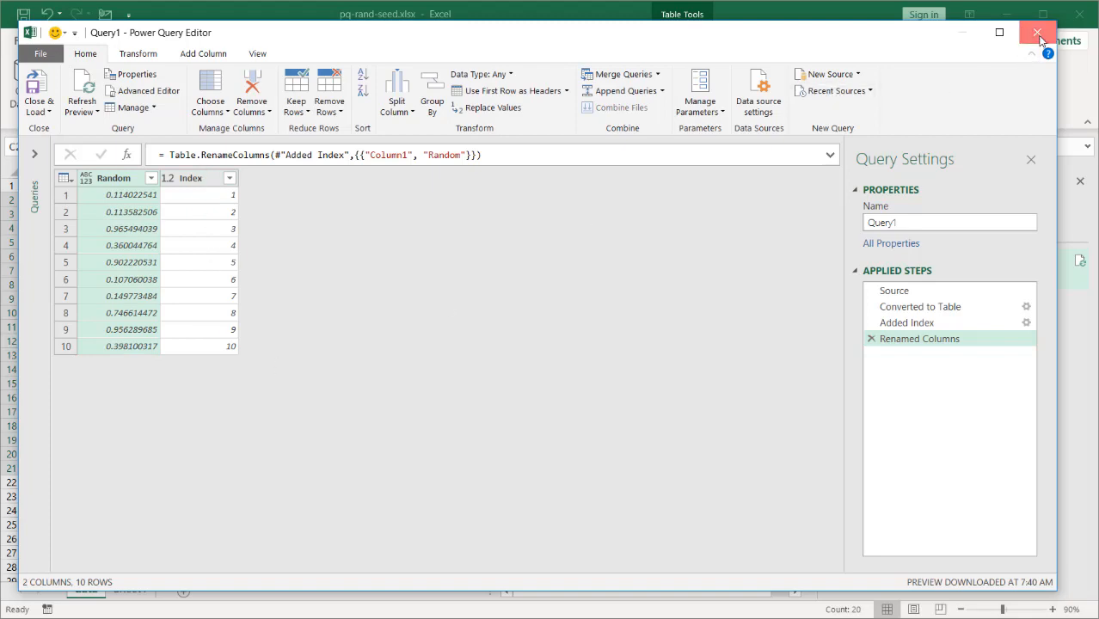
Step: Keep the Query1 changes and load the names table into Power Query via From Table/Range
{"action": "left_click", "coordinate": [587, 370]}
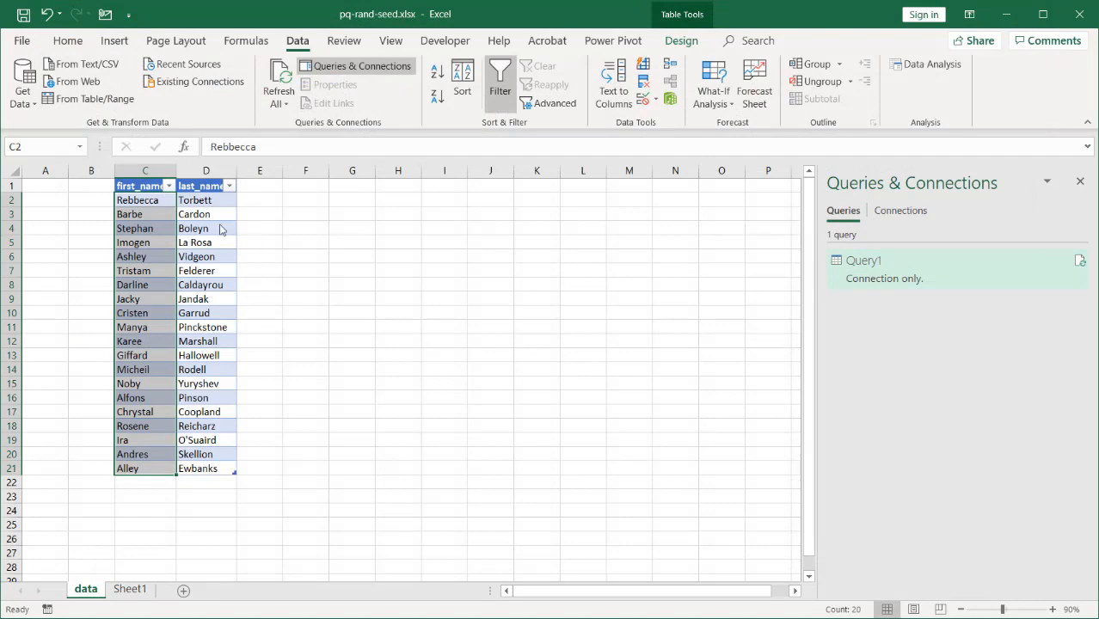
{"action": "left_click", "coordinate": [189, 244]}
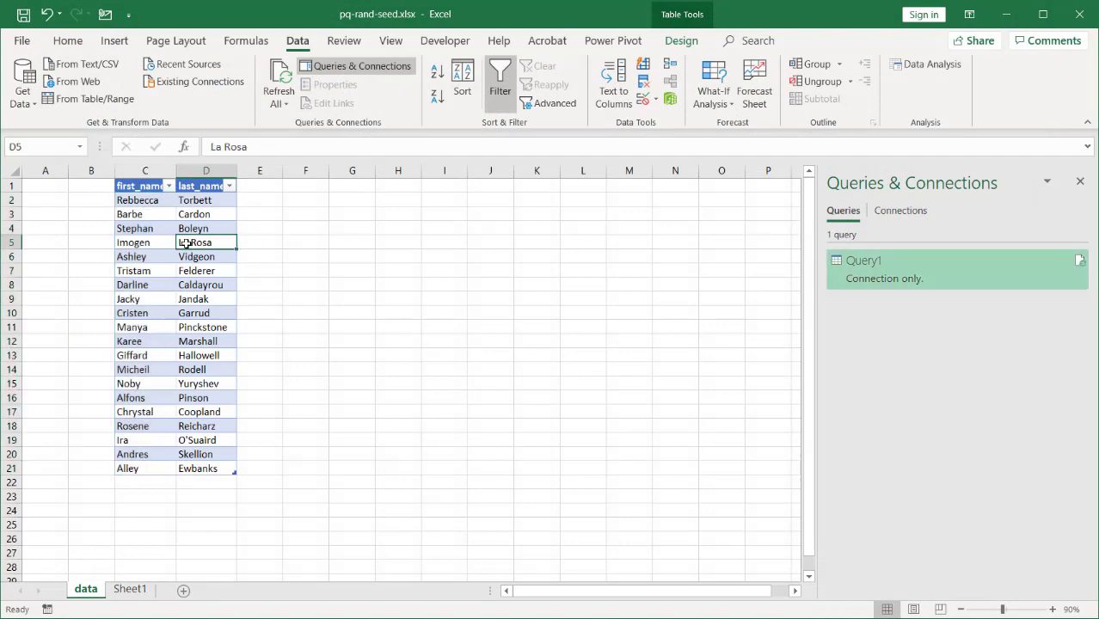
{"action": "left_click", "coordinate": [84, 100]}
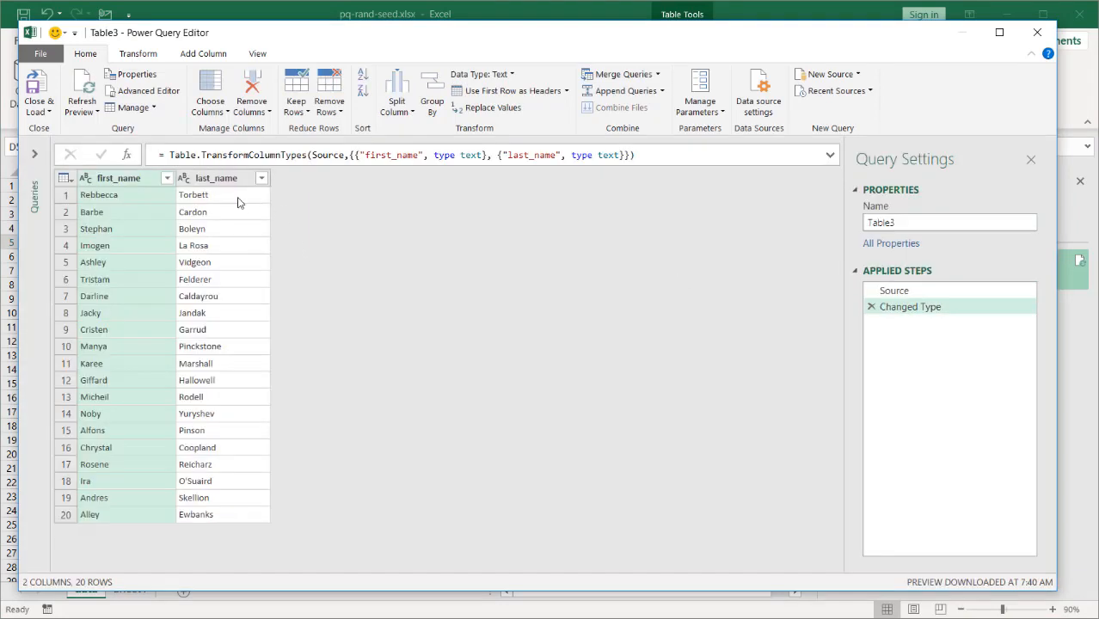
Step: Add an Index column from 1 numbering Table3's 20 names
{"action": "left_click", "coordinate": [209, 55]}
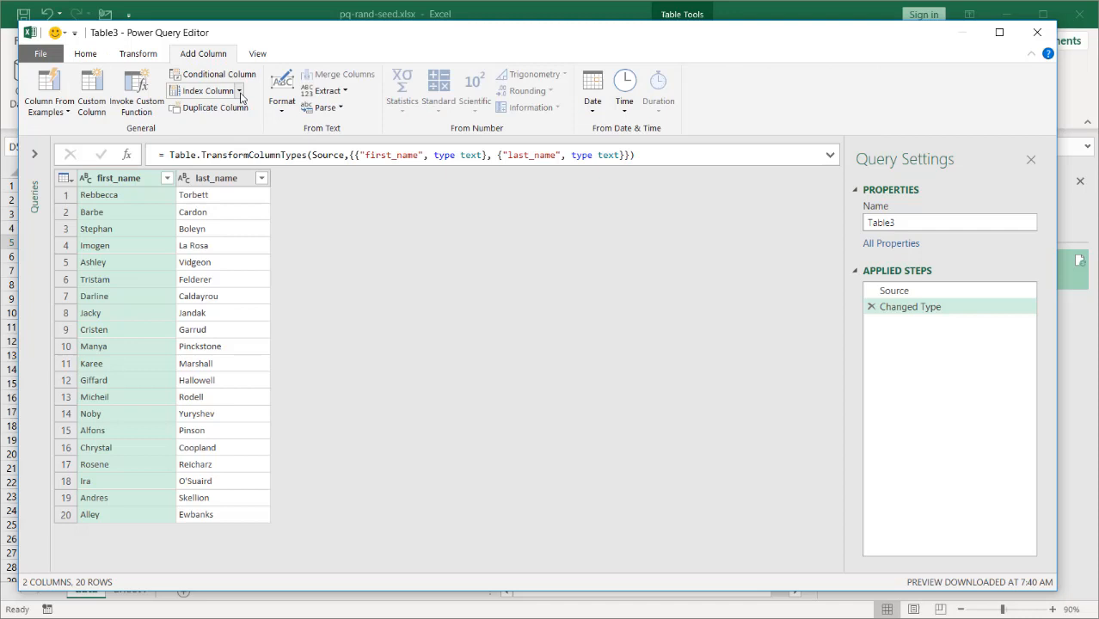
{"action": "left_click", "coordinate": [208, 90]}
{"action": "left_click", "coordinate": [231, 127]}
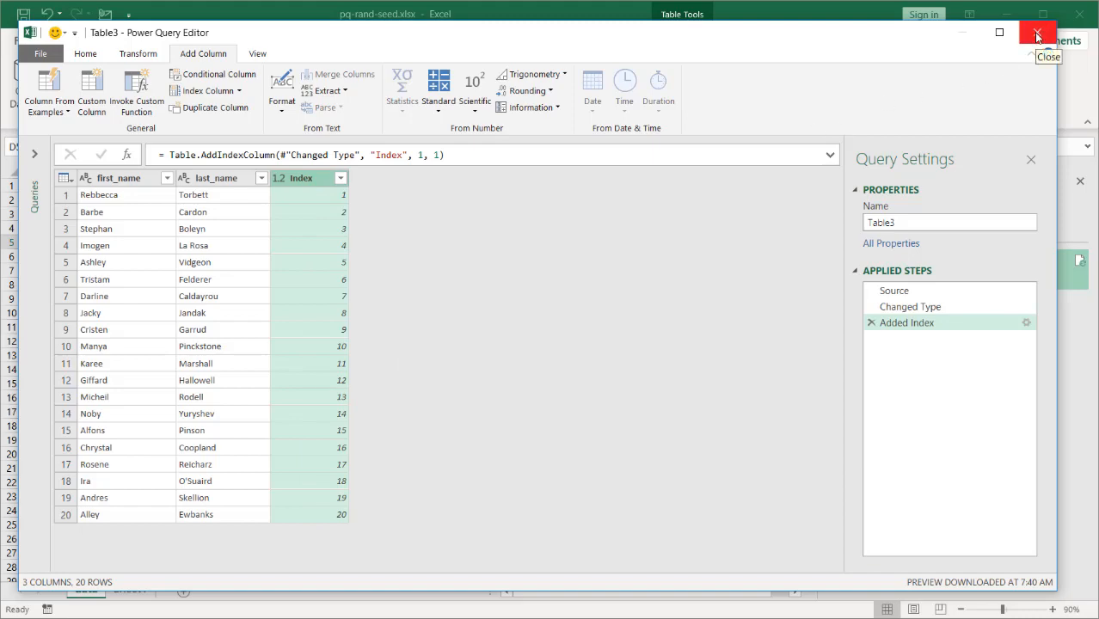
Step: Close and load Table3 as a connection-only query
{"action": "left_click", "coordinate": [85, 53]}
{"action": "left_click", "coordinate": [38, 84]}
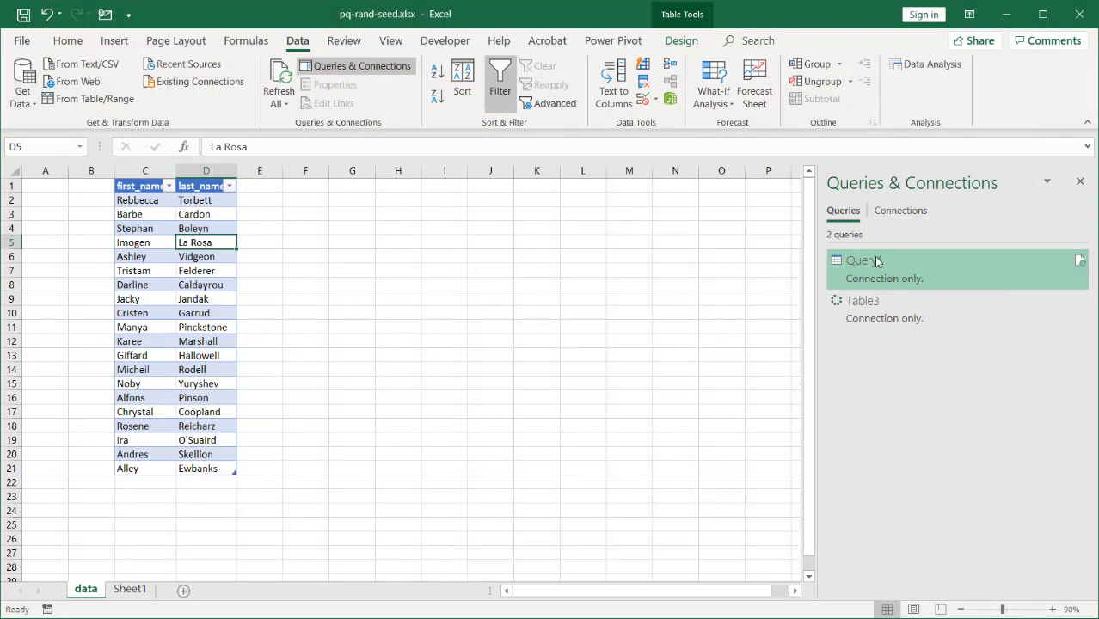
{"action": "mouse_move", "coordinate": [864, 267]}
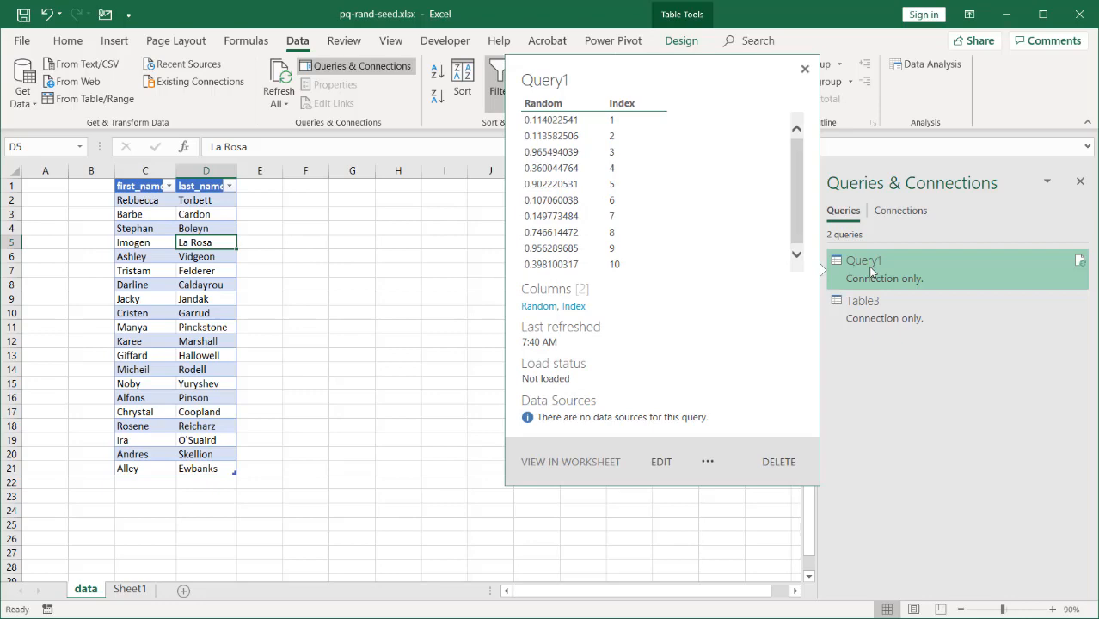
Step: Change Query1's Source to List.Random(20), refresh the preview and save it
{"action": "double_click", "coordinate": [871, 272]}
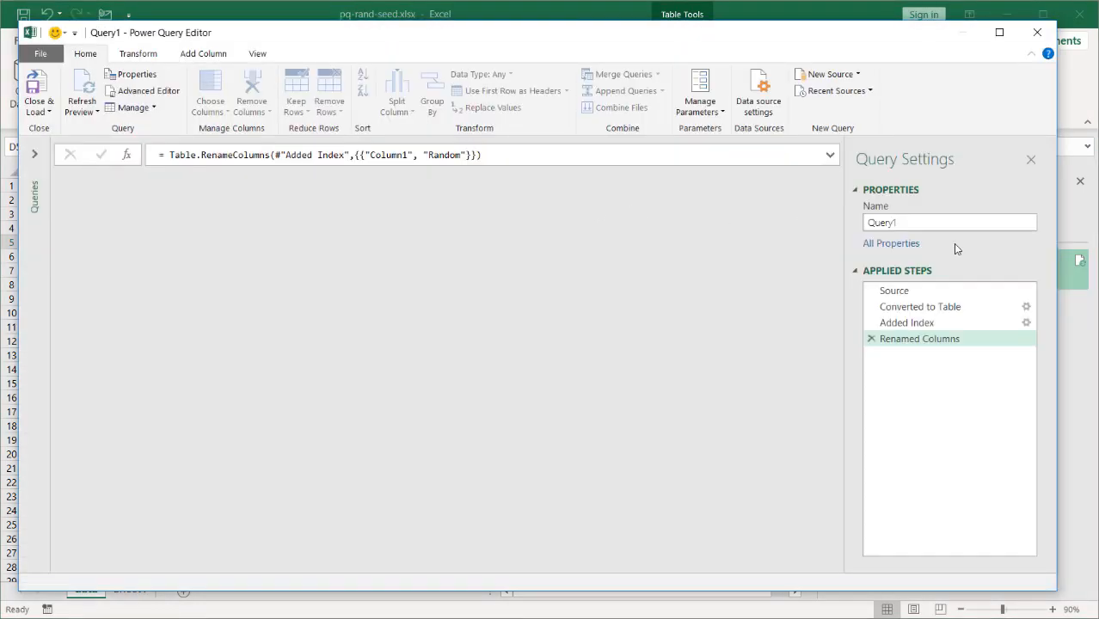
{"action": "left_click", "coordinate": [904, 291]}
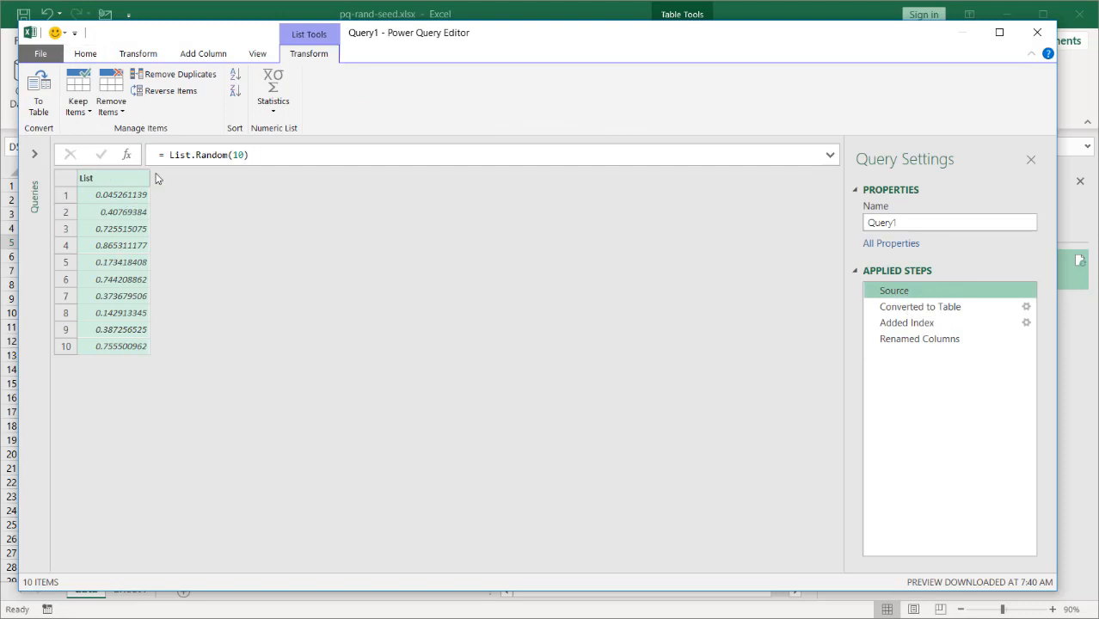
{"action": "left_click", "coordinate": [238, 154]}
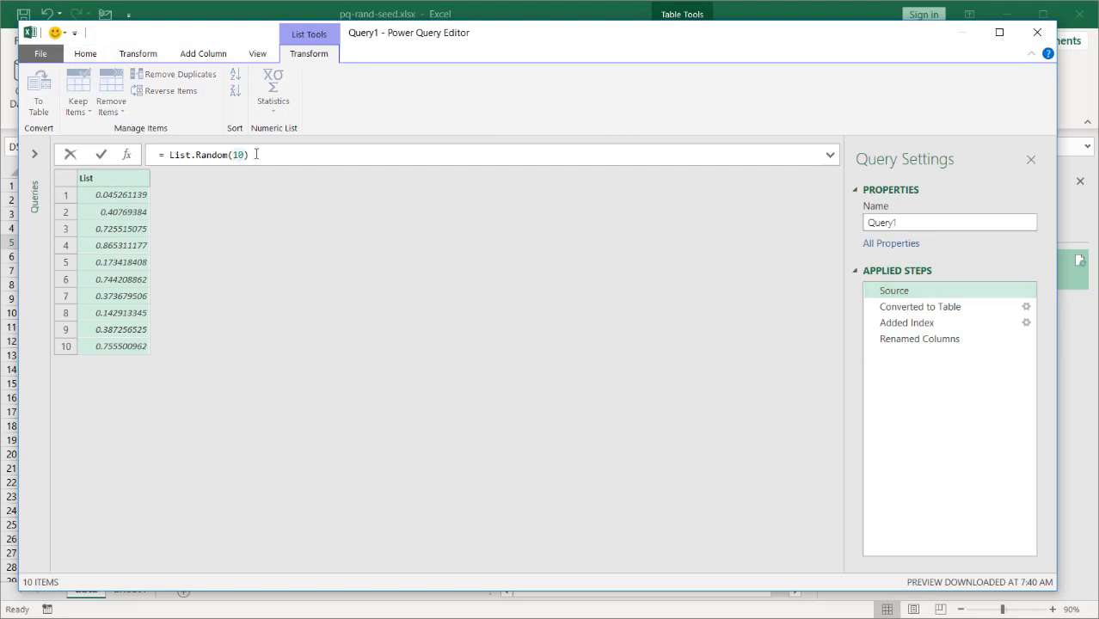
{"action": "key", "text": "BackSpace"}
{"action": "type", "text": "2"}
{"action": "key", "text": "Return"}
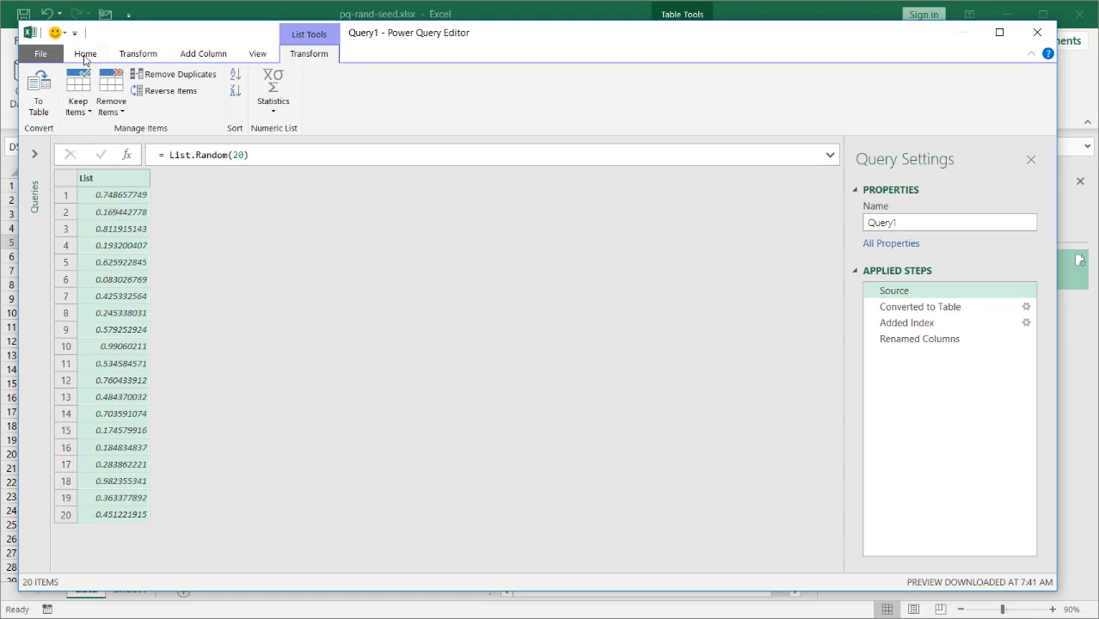
{"action": "left_click", "coordinate": [85, 54]}
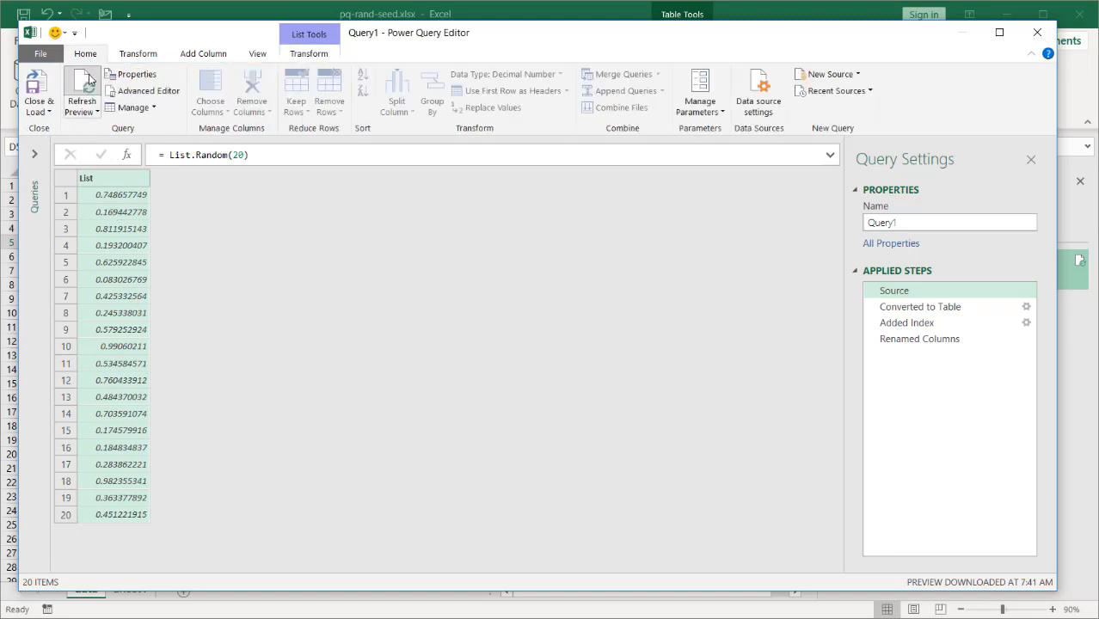
{"action": "left_click", "coordinate": [82, 86]}
{"action": "left_click", "coordinate": [86, 86]}
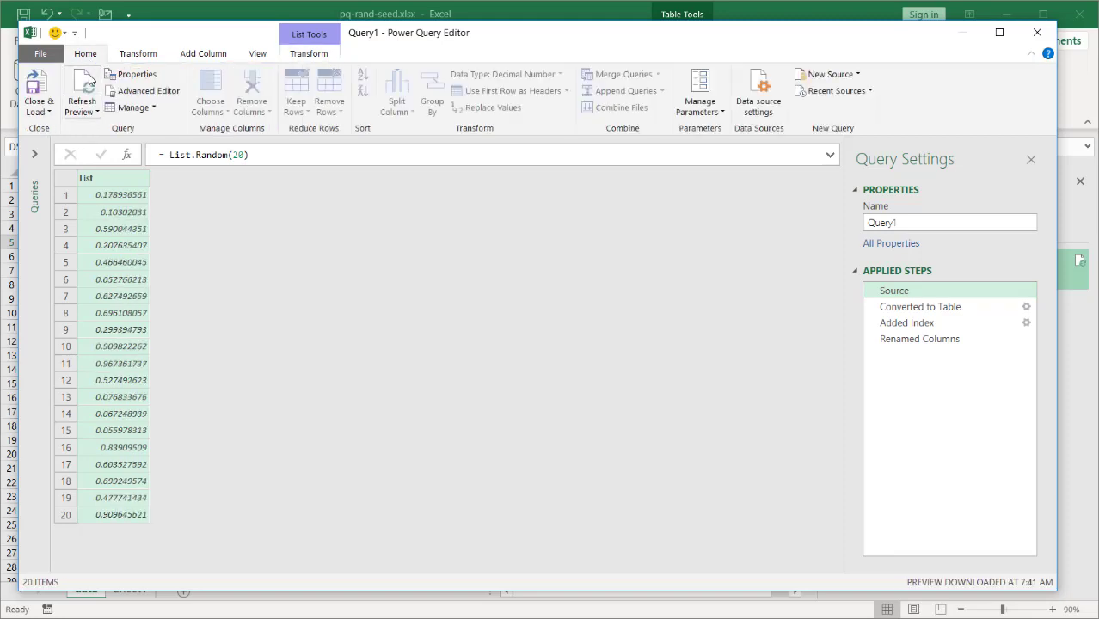
{"action": "left_click", "coordinate": [38, 86]}
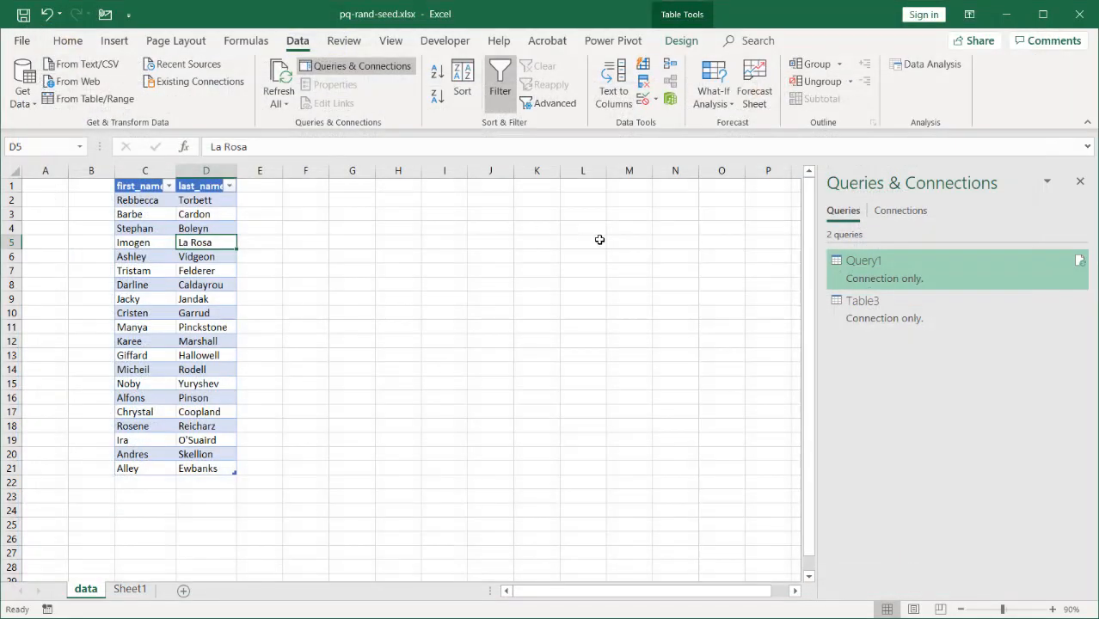
{"action": "mouse_move", "coordinate": [863, 303]}
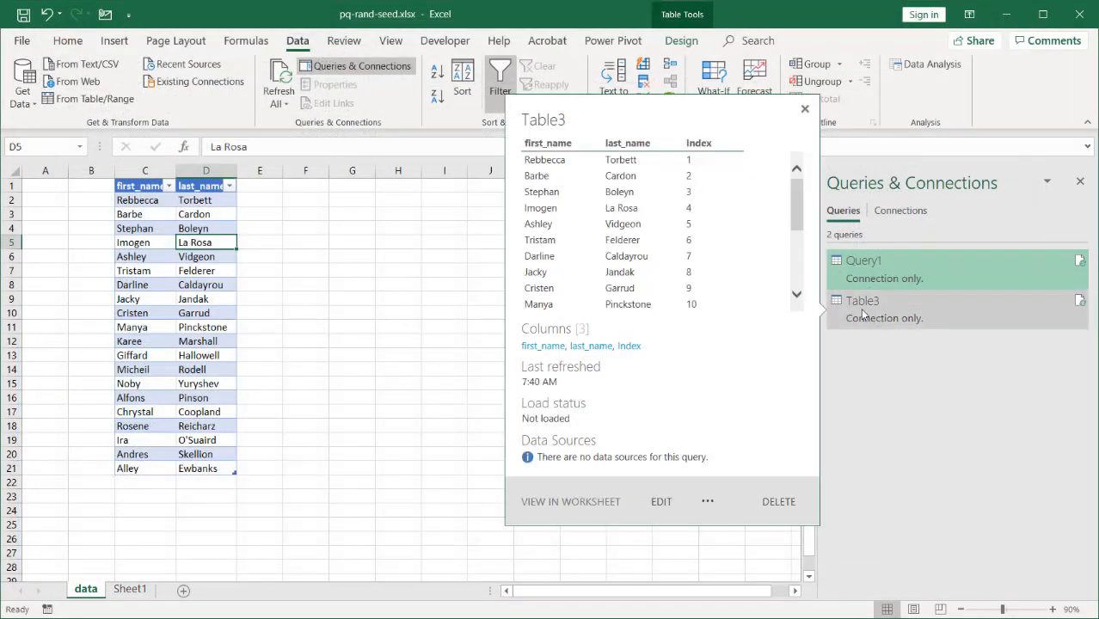
Step: Reopen Table3 in the Power Query Editor and start a Merge Queries operation
{"action": "left_click", "coordinate": [863, 314]}
{"action": "right_click", "coordinate": [864, 314]}
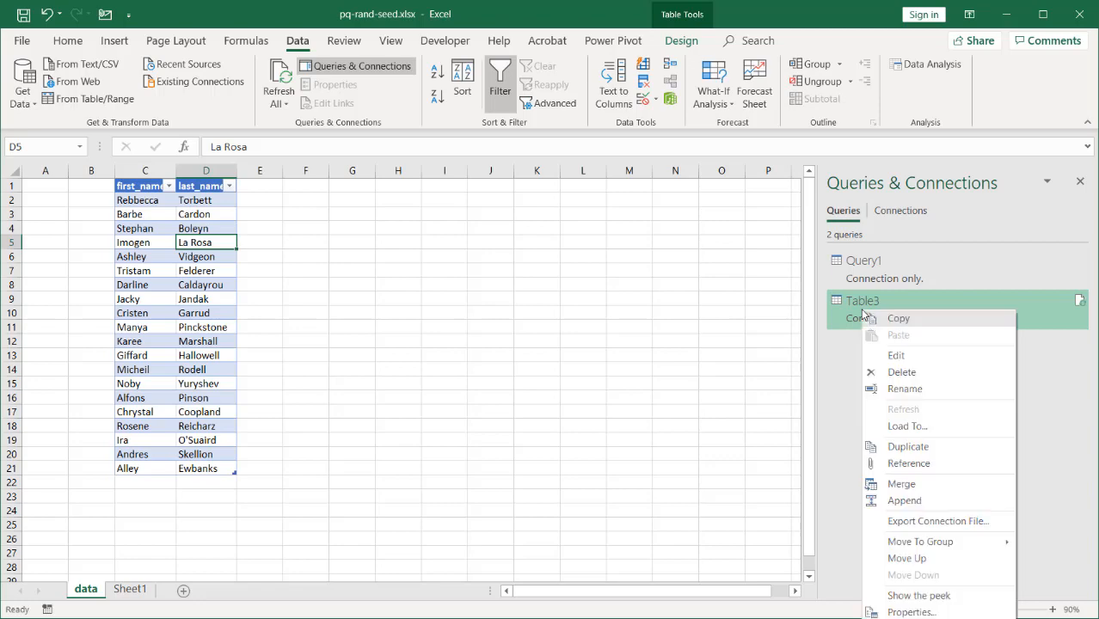
{"action": "left_click", "coordinate": [848, 369]}
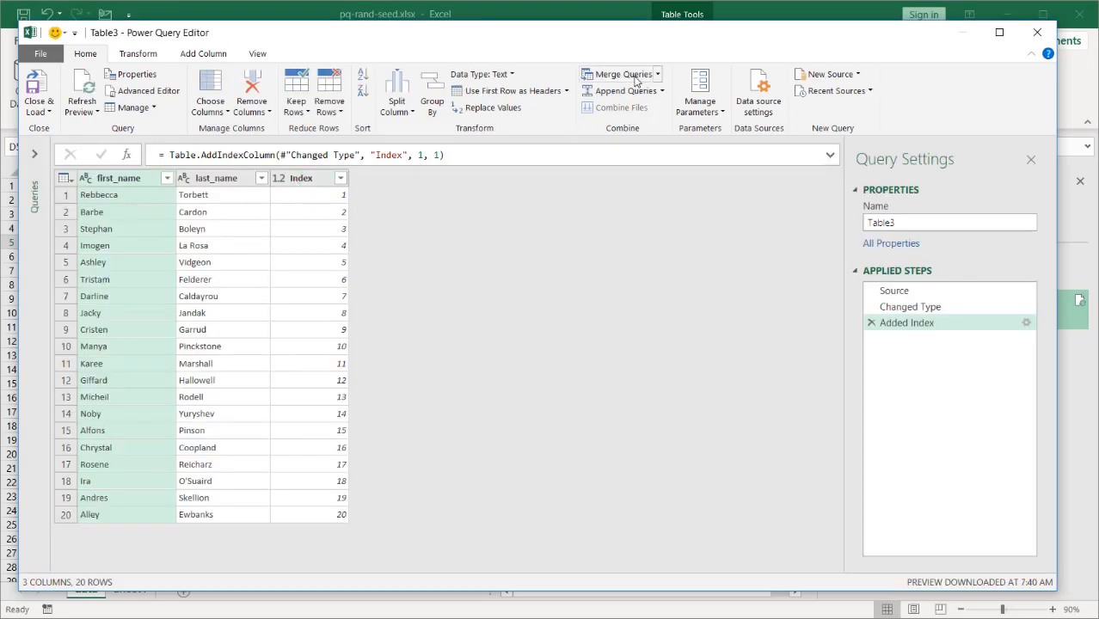
{"action": "left_click", "coordinate": [635, 76]}
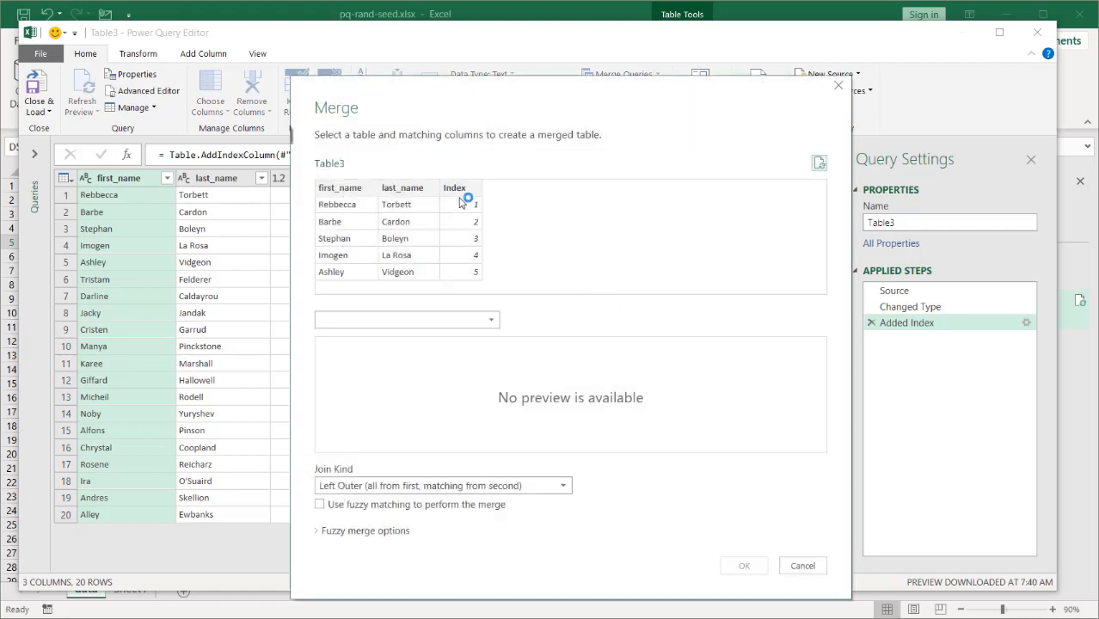
Step: Merge Query1 into Table3 by matching both Index columns
{"action": "left_click", "coordinate": [460, 191]}
{"action": "left_click", "coordinate": [488, 321]}
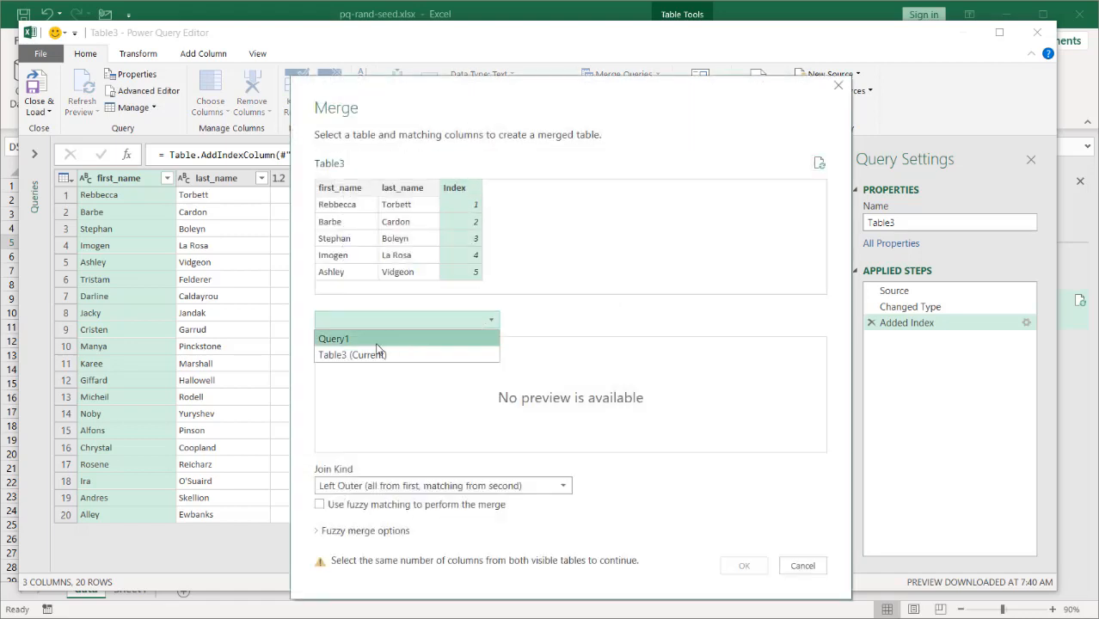
{"action": "left_click", "coordinate": [348, 341]}
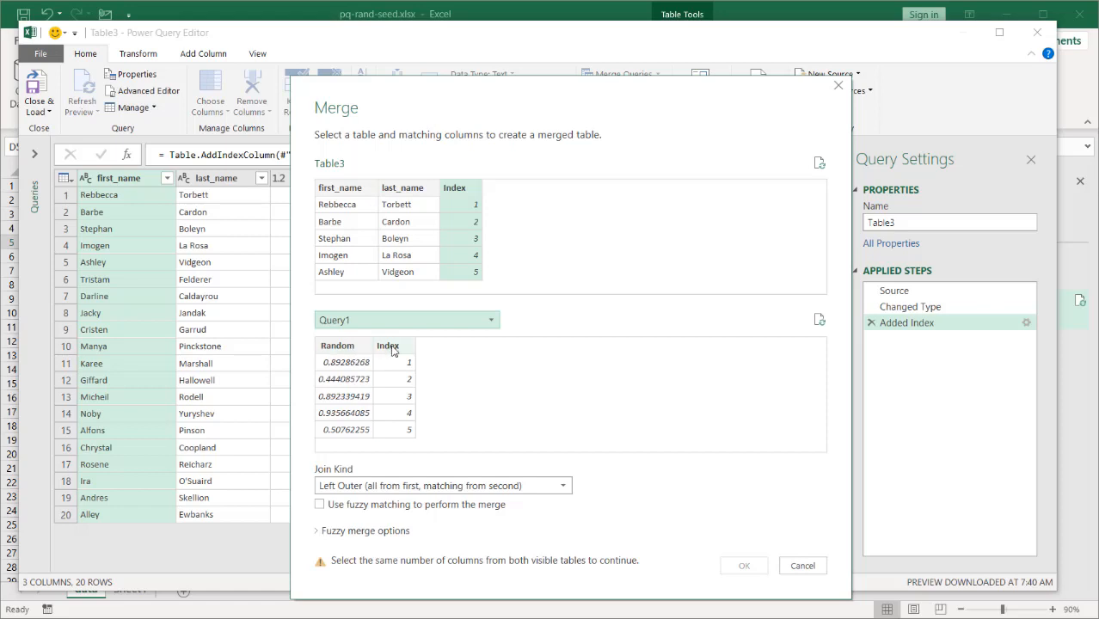
{"action": "left_click", "coordinate": [393, 350]}
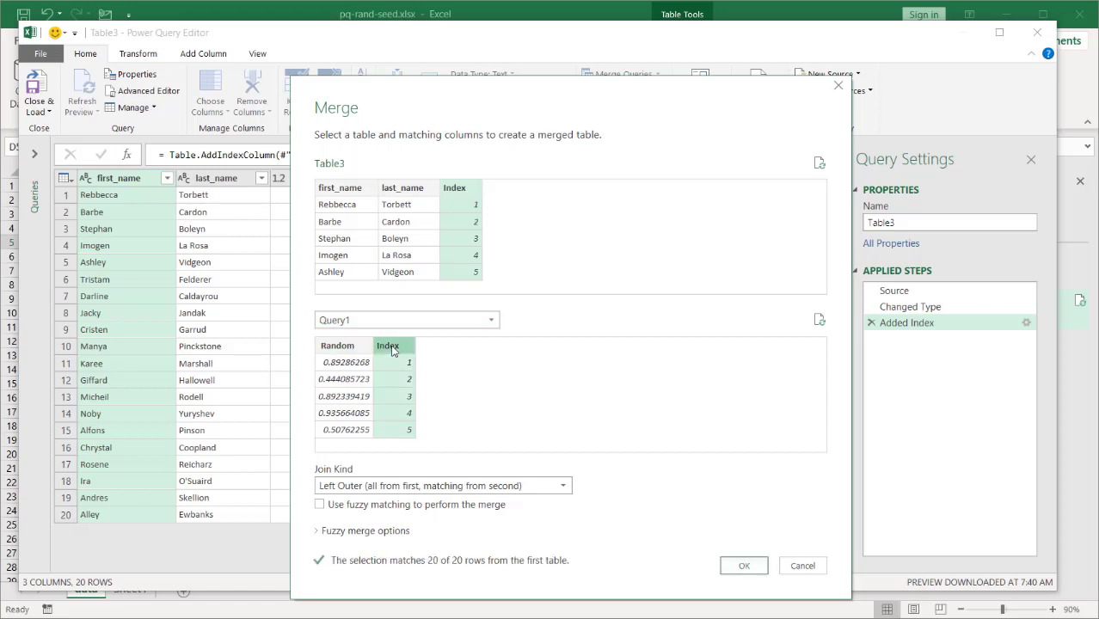
{"action": "left_click", "coordinate": [748, 561]}
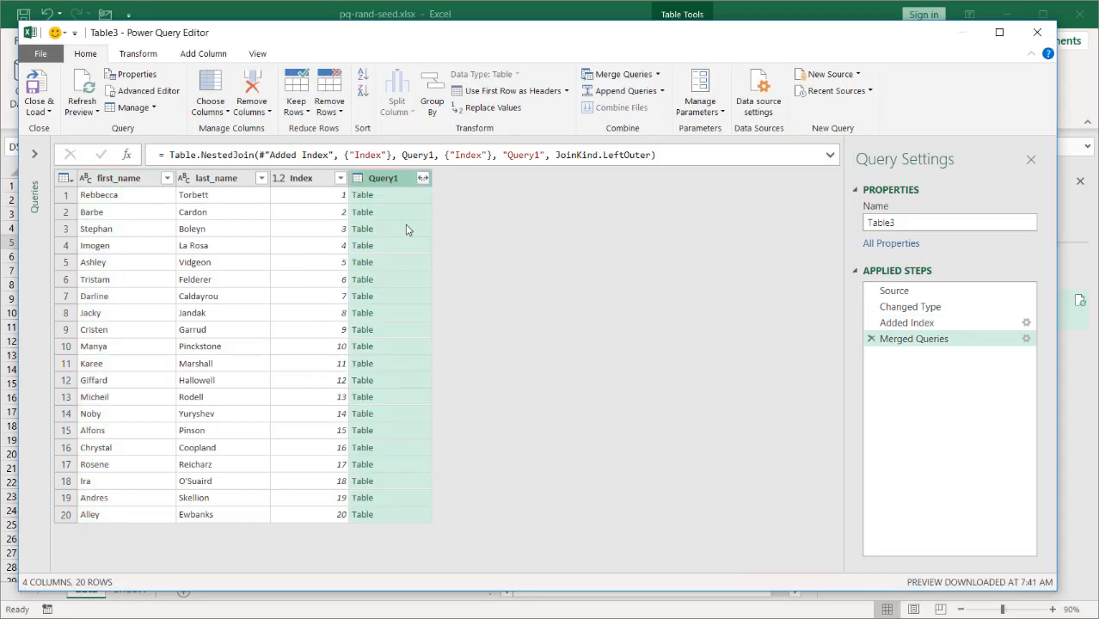
Step: Expand the Query1 column to only Random without a name prefix, refreshing the preview
{"action": "left_click", "coordinate": [423, 179]}
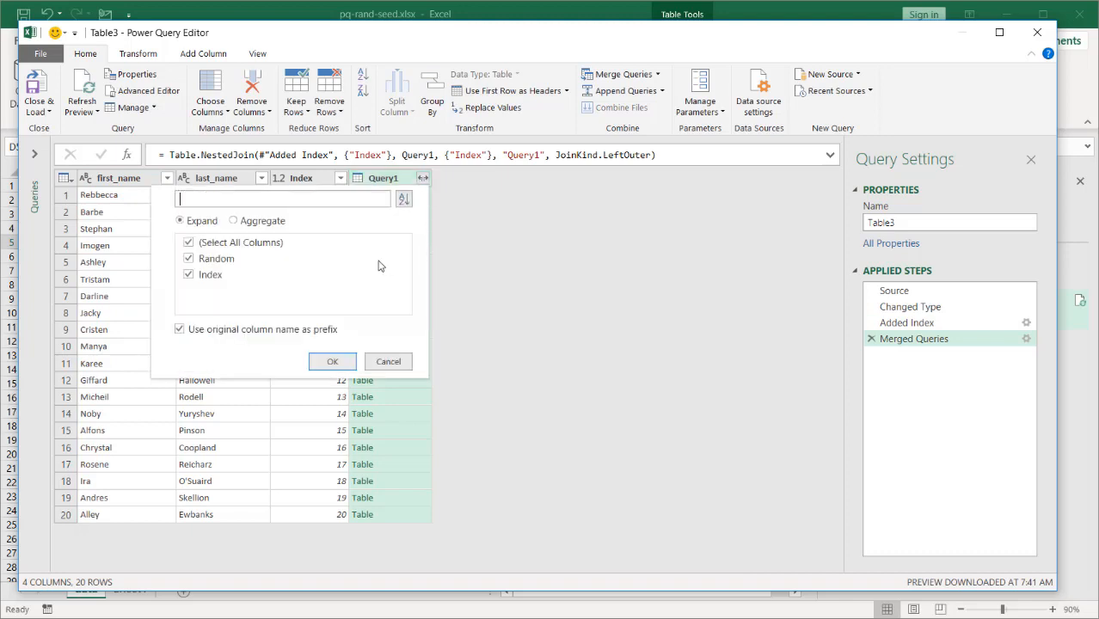
{"action": "left_click", "coordinate": [179, 330]}
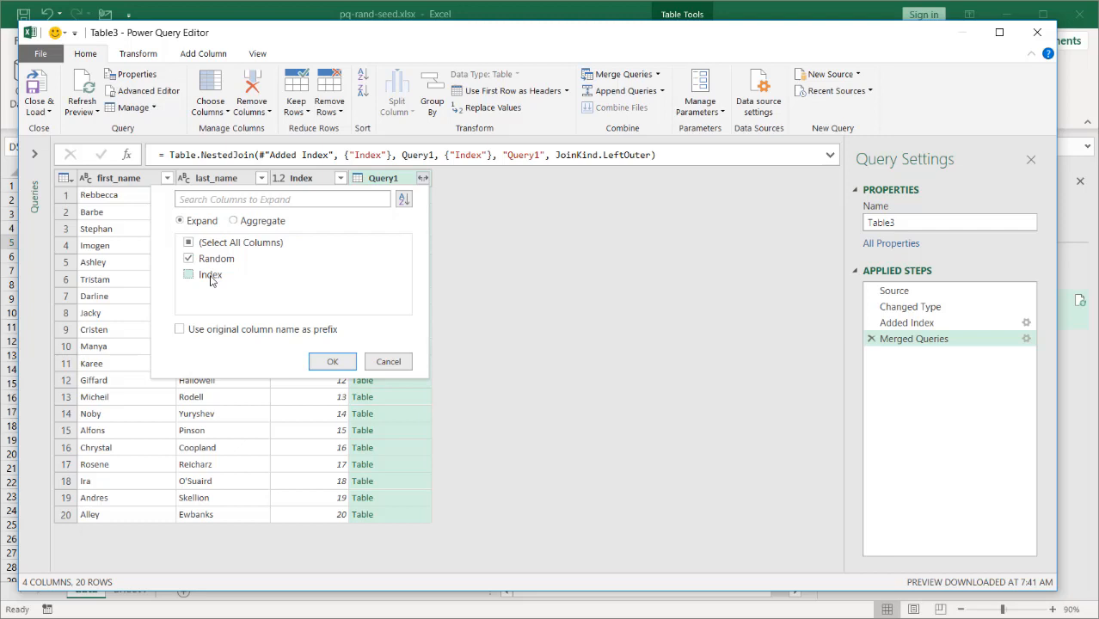
{"action": "left_click", "coordinate": [329, 365]}
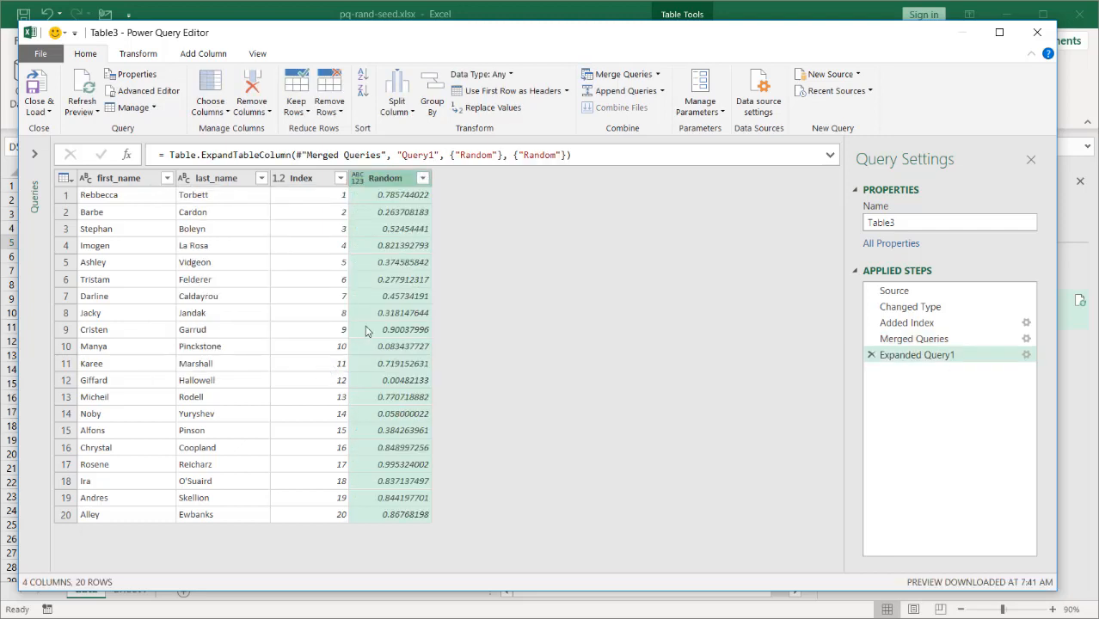
{"action": "left_click", "coordinate": [86, 87]}
{"action": "left_click", "coordinate": [86, 87]}
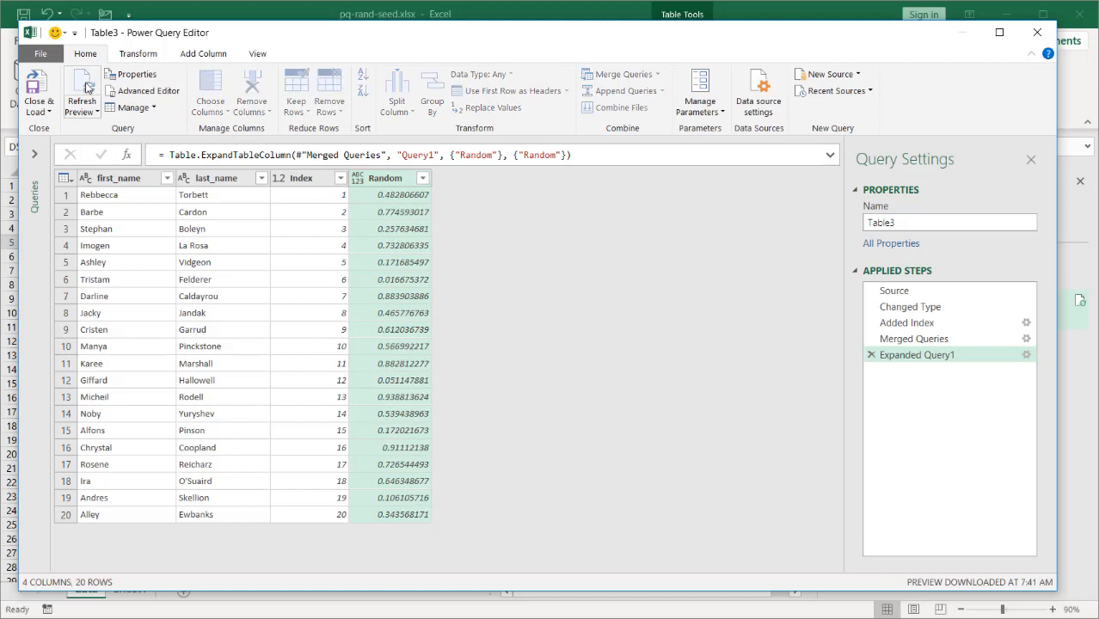
{"action": "left_click", "coordinate": [86, 87]}
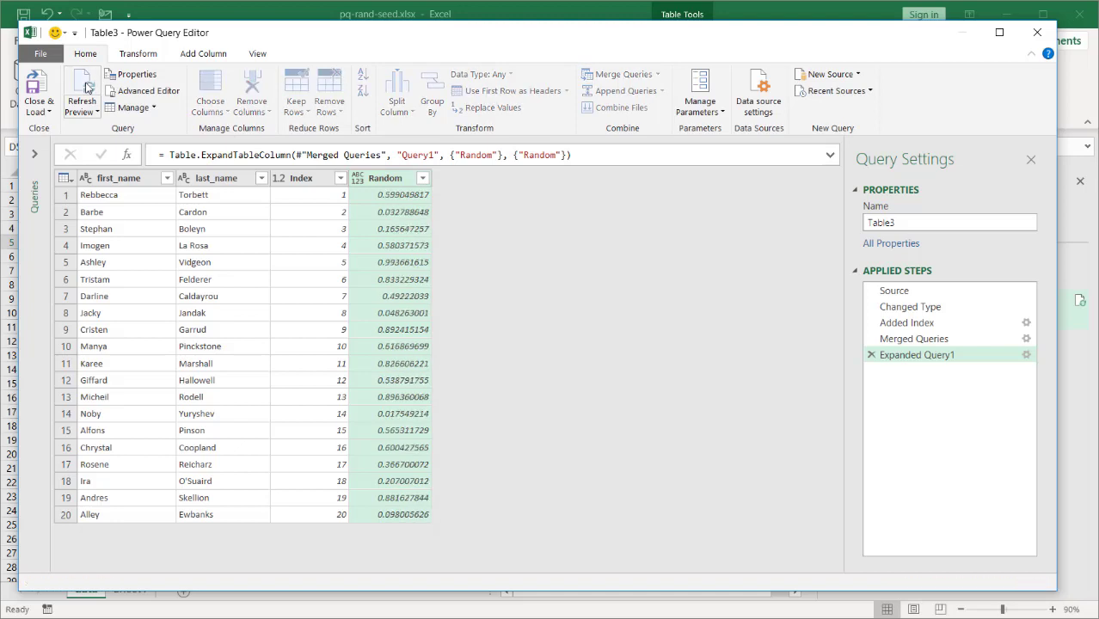
Step: Remove the Index column, close the editor and keep the changes
{"action": "left_click", "coordinate": [307, 179]}
{"action": "right_click", "coordinate": [307, 179]}
{"action": "left_click", "coordinate": [336, 208]}
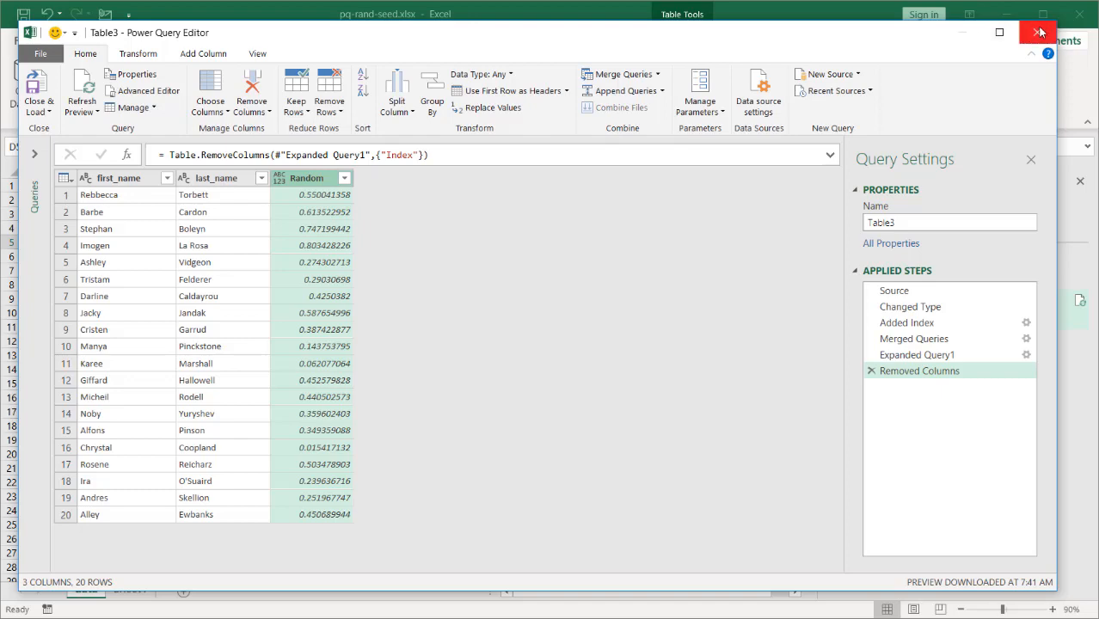
{"action": "left_click", "coordinate": [1037, 32]}
{"action": "left_click", "coordinate": [590, 372]}
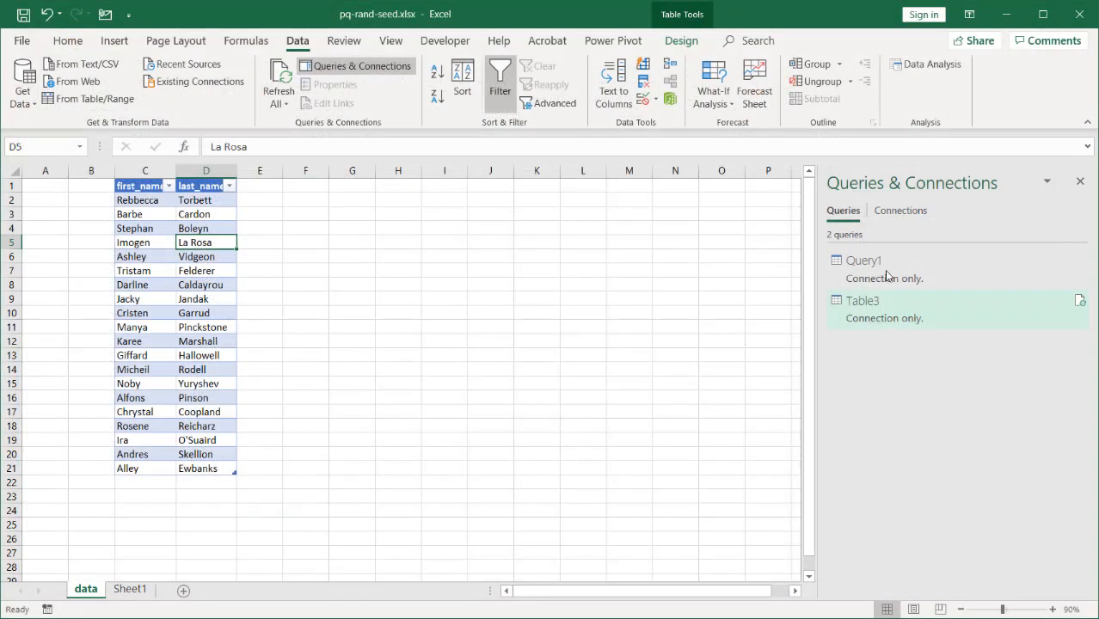
Step: Edit Query1's Source to the seeded List.Random(20,3) and close & load
{"action": "left_click", "coordinate": [877, 274]}
{"action": "double_click", "coordinate": [877, 273]}
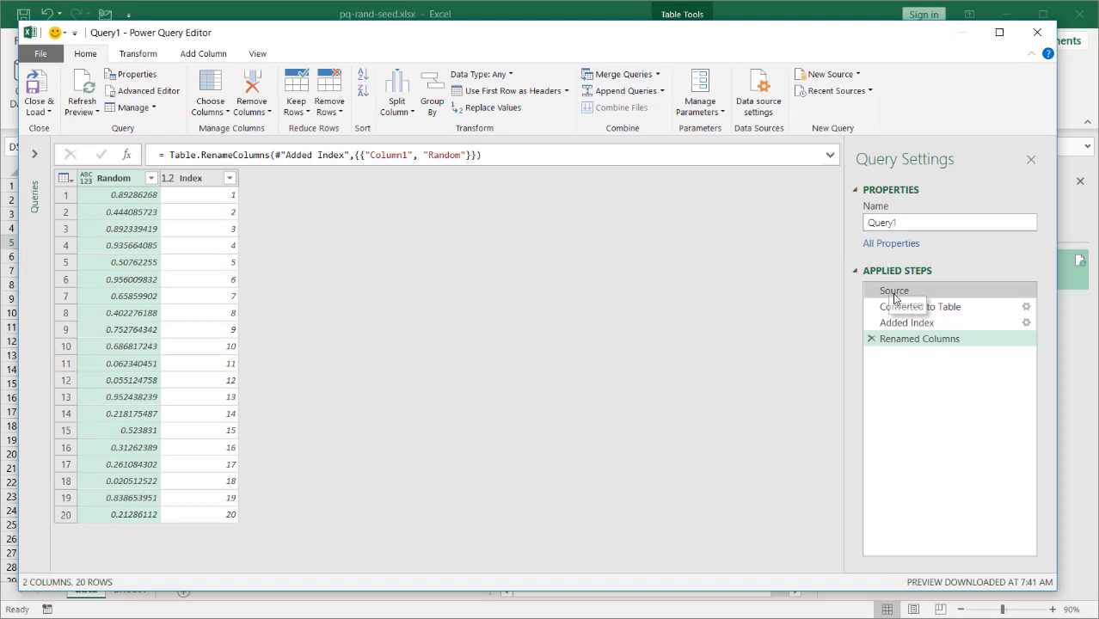
{"action": "left_click", "coordinate": [905, 292]}
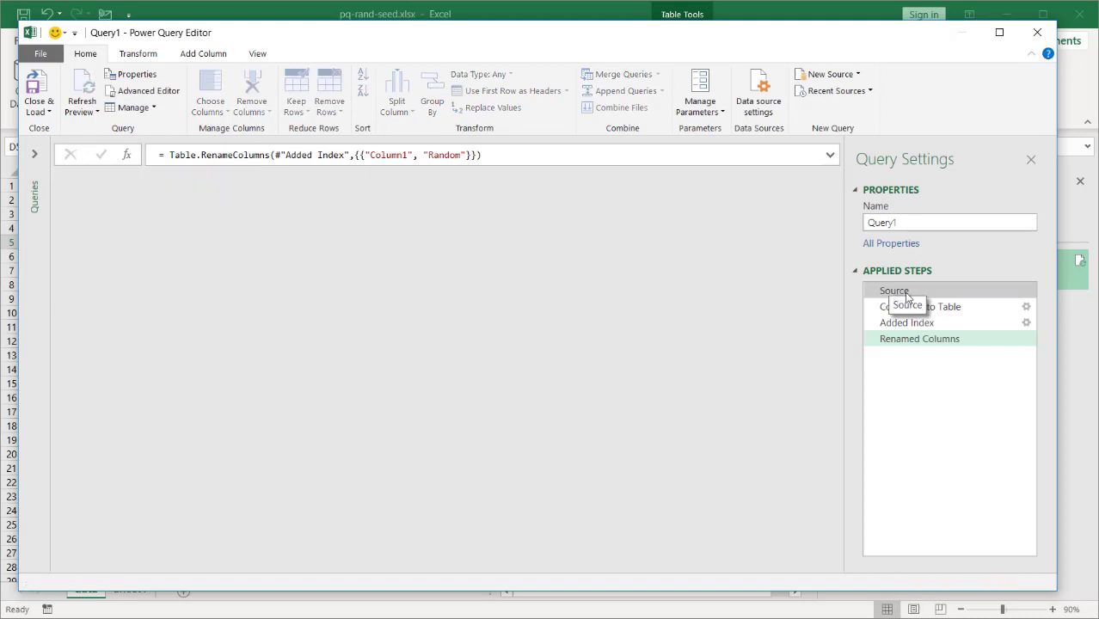
{"action": "left_click", "coordinate": [245, 156]}
{"action": "type", "text": ","}
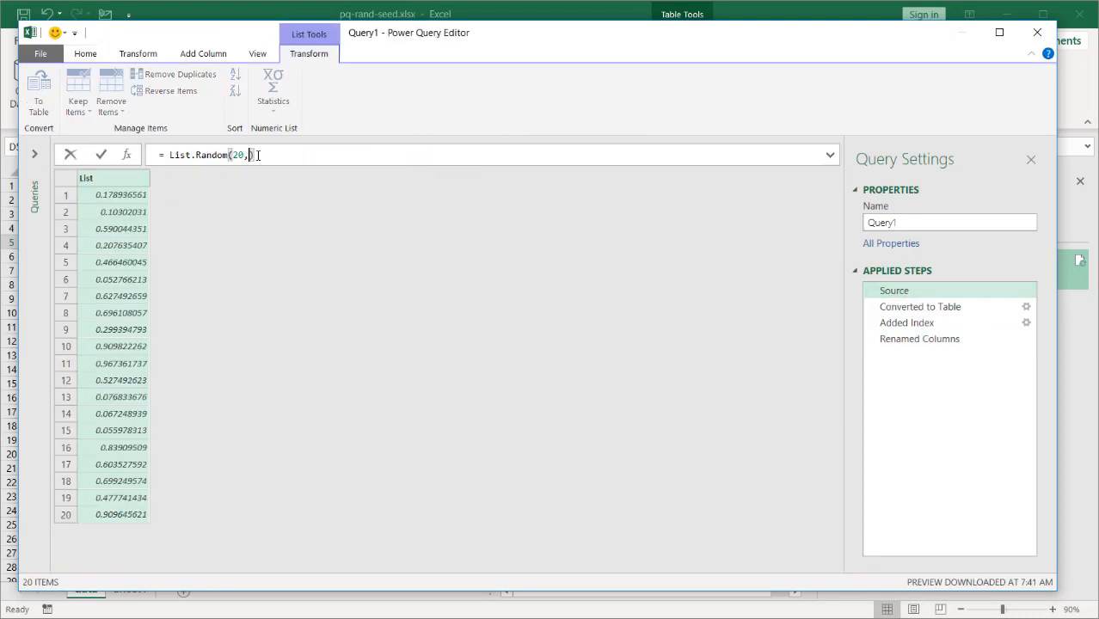
{"action": "type", "text": "3)"}
{"action": "key", "text": "Return"}
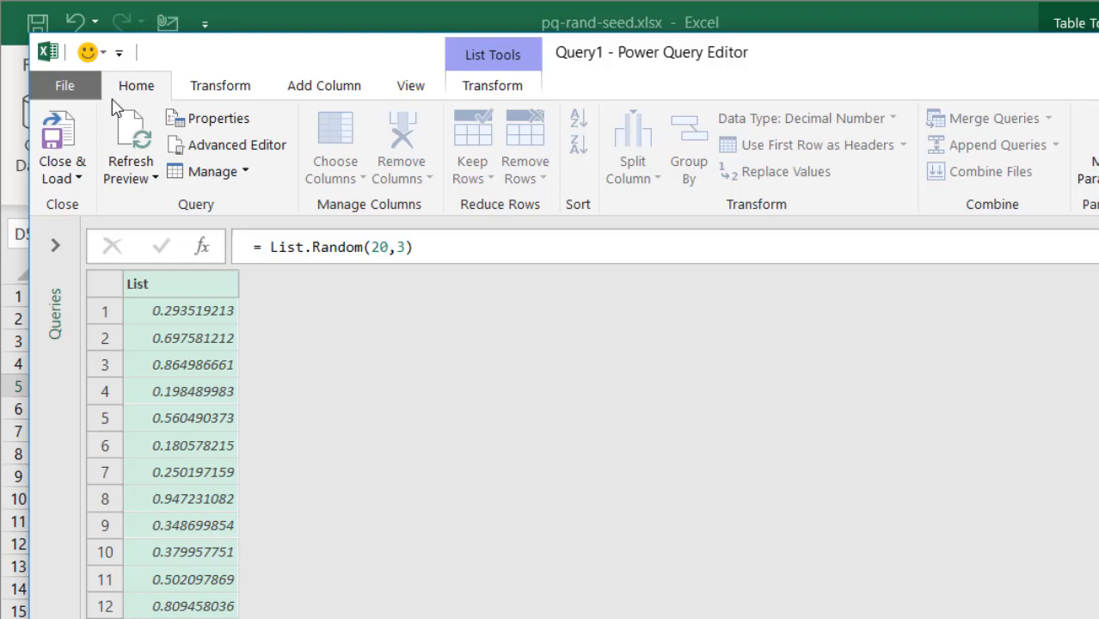
{"action": "left_click", "coordinate": [60, 129]}
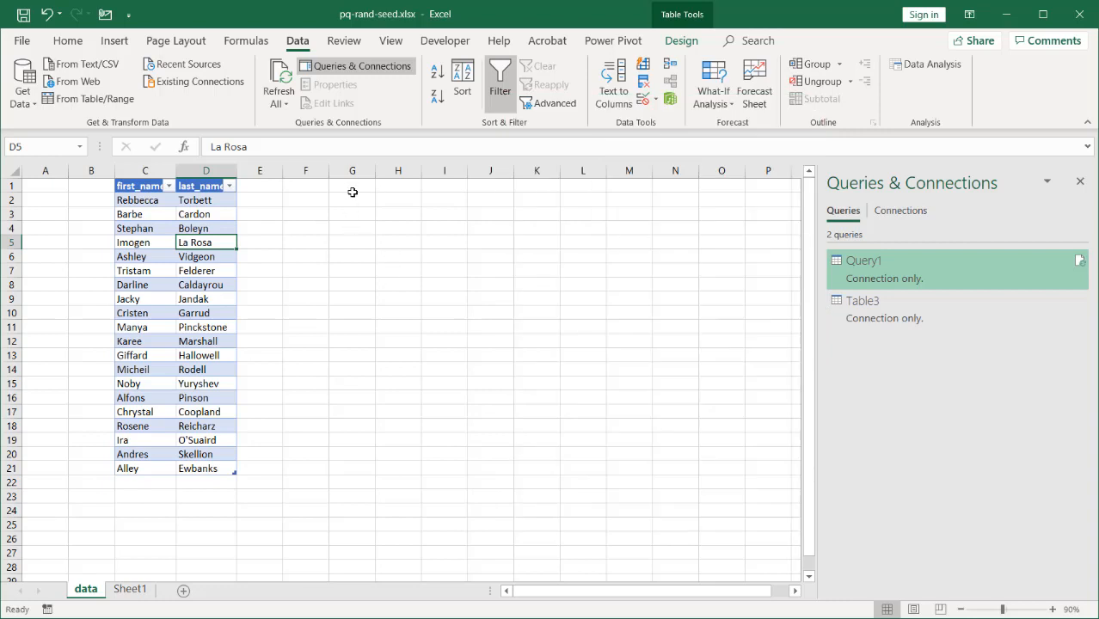
Step: Load Table3 via Load To as a table on the existing sheet at =data!$H$1
{"action": "left_click", "coordinate": [867, 315]}
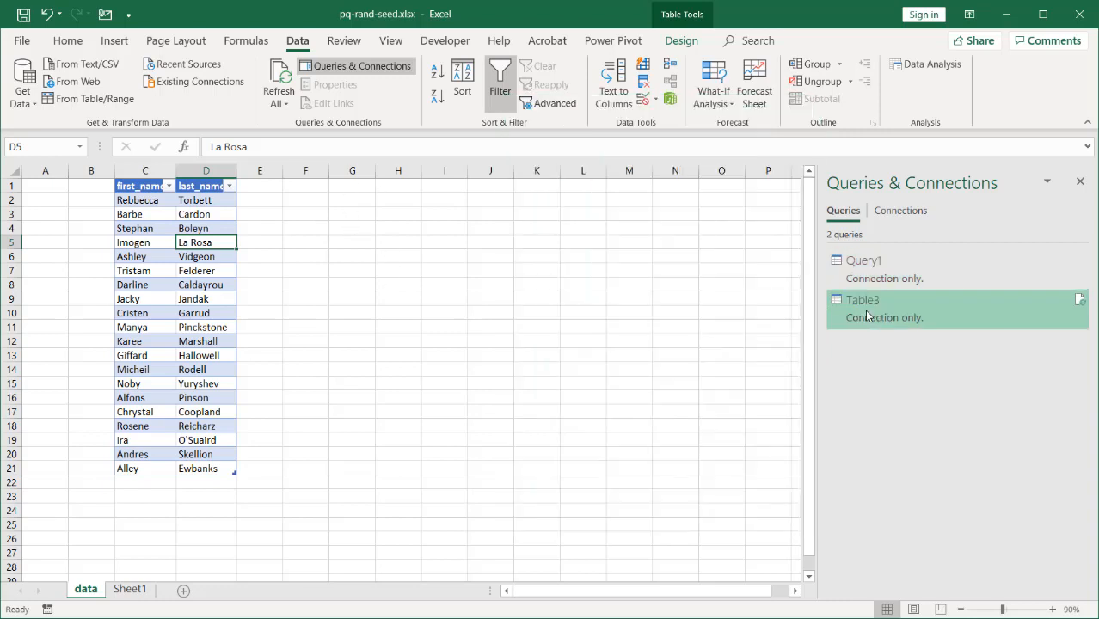
{"action": "right_click", "coordinate": [867, 315]}
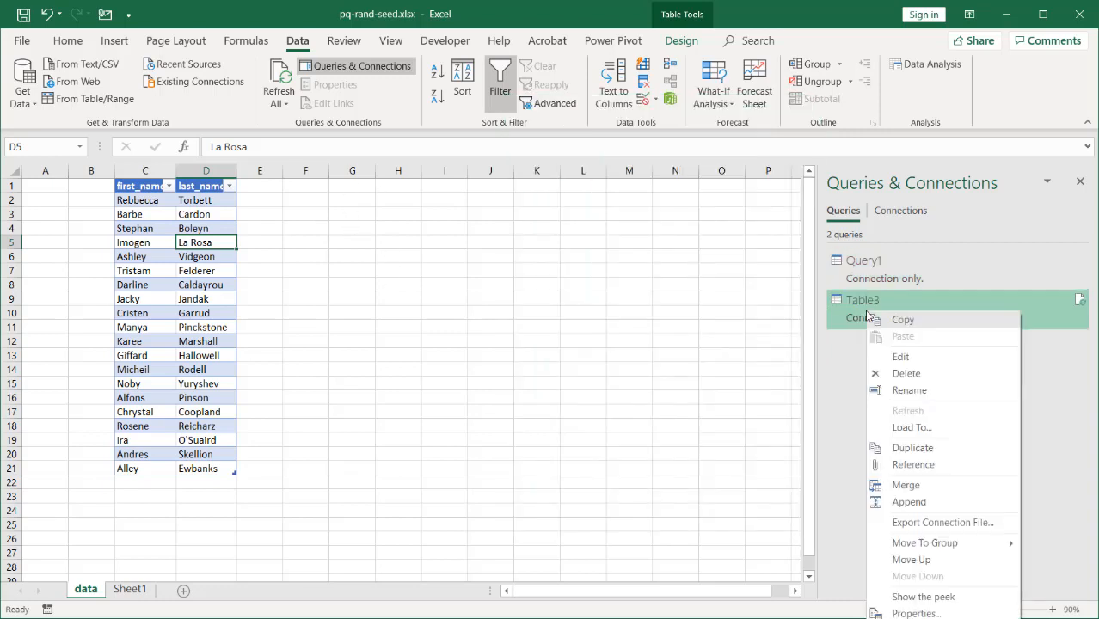
{"action": "left_click", "coordinate": [910, 428]}
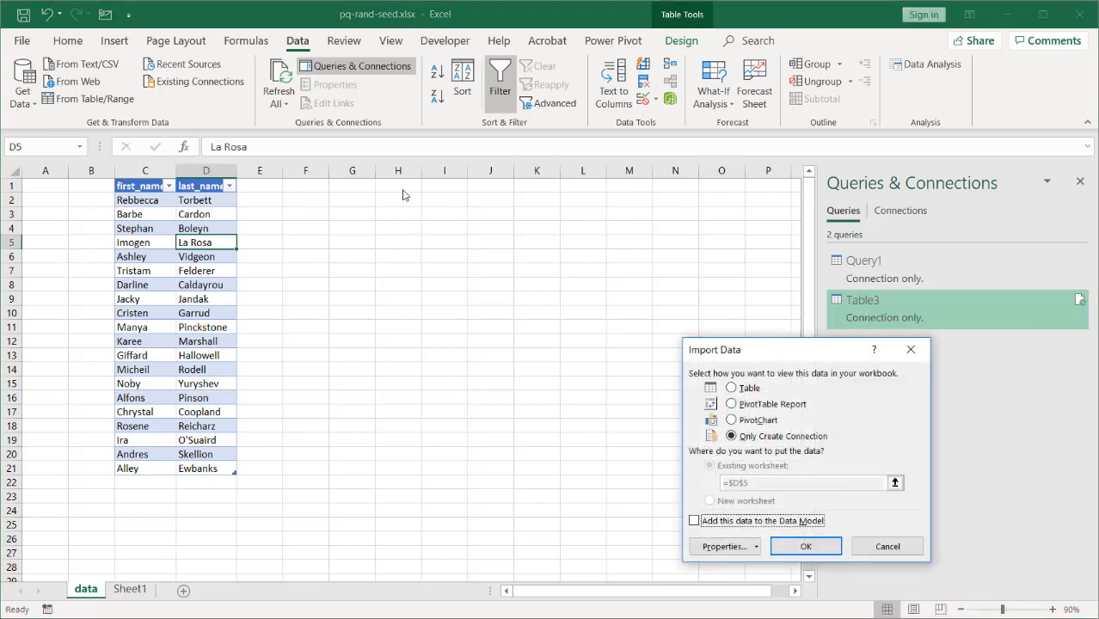
{"action": "left_click", "coordinate": [731, 388]}
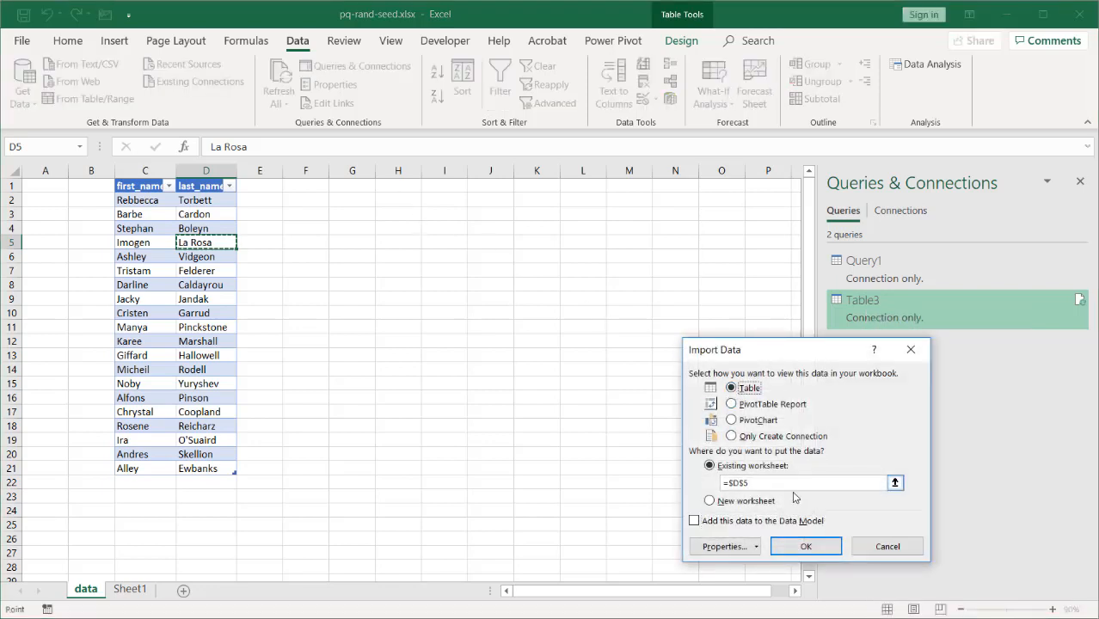
{"action": "left_click", "coordinate": [895, 485]}
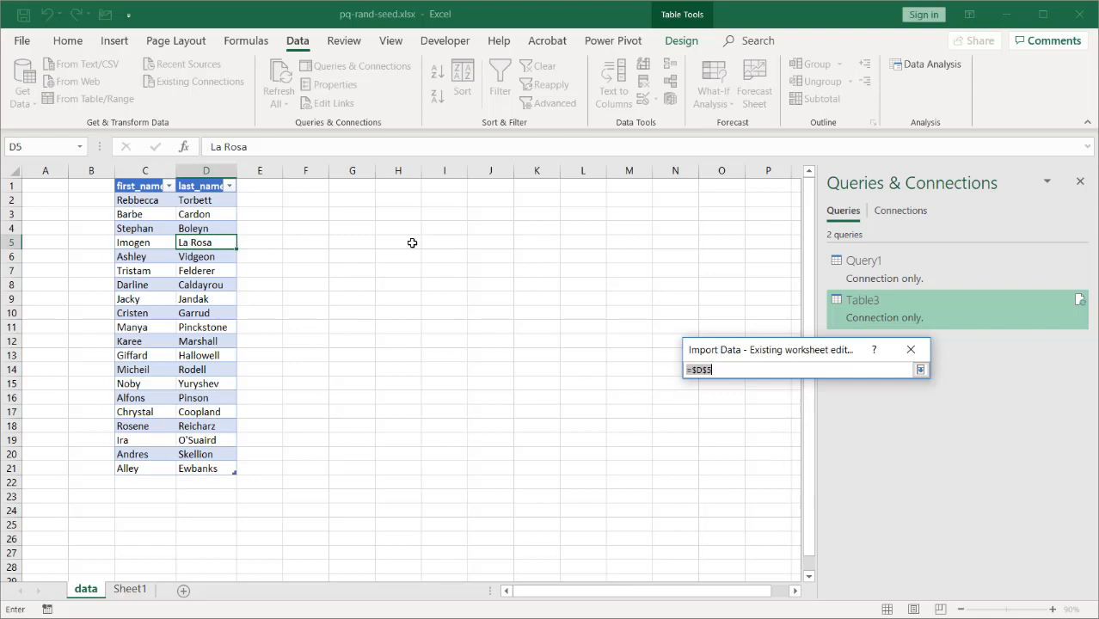
{"action": "left_click", "coordinate": [396, 186]}
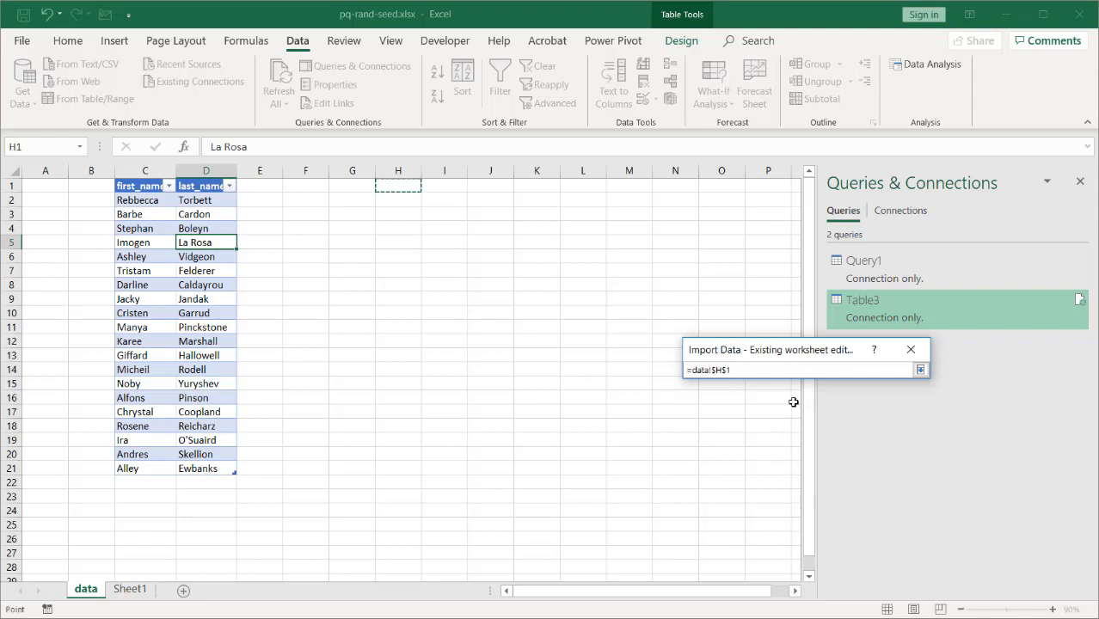
{"action": "left_click", "coordinate": [922, 371]}
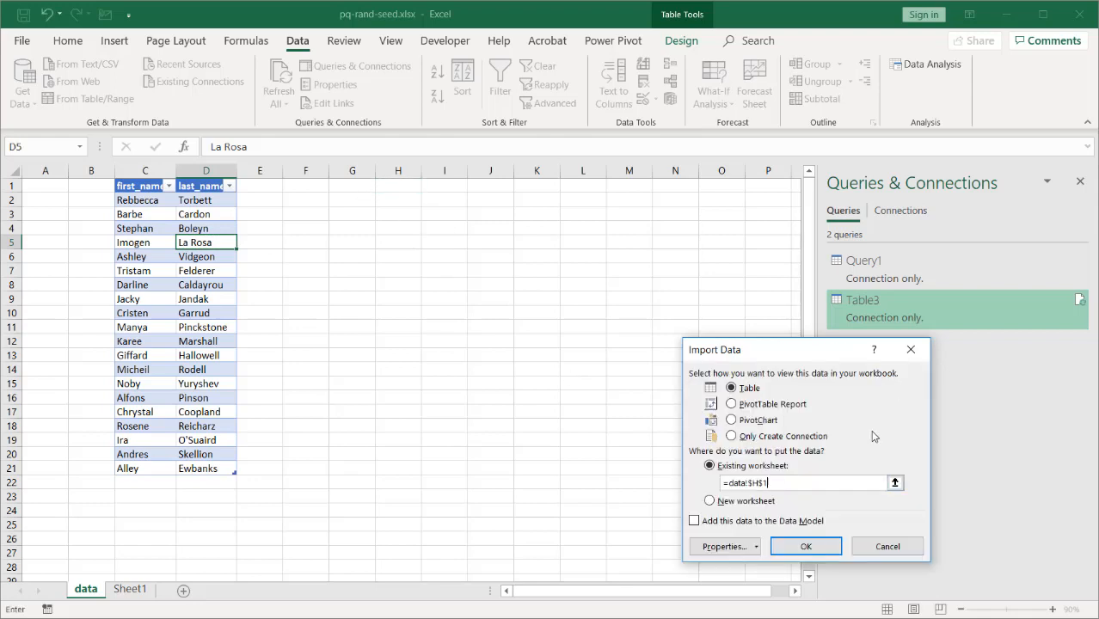
{"action": "left_click", "coordinate": [811, 546]}
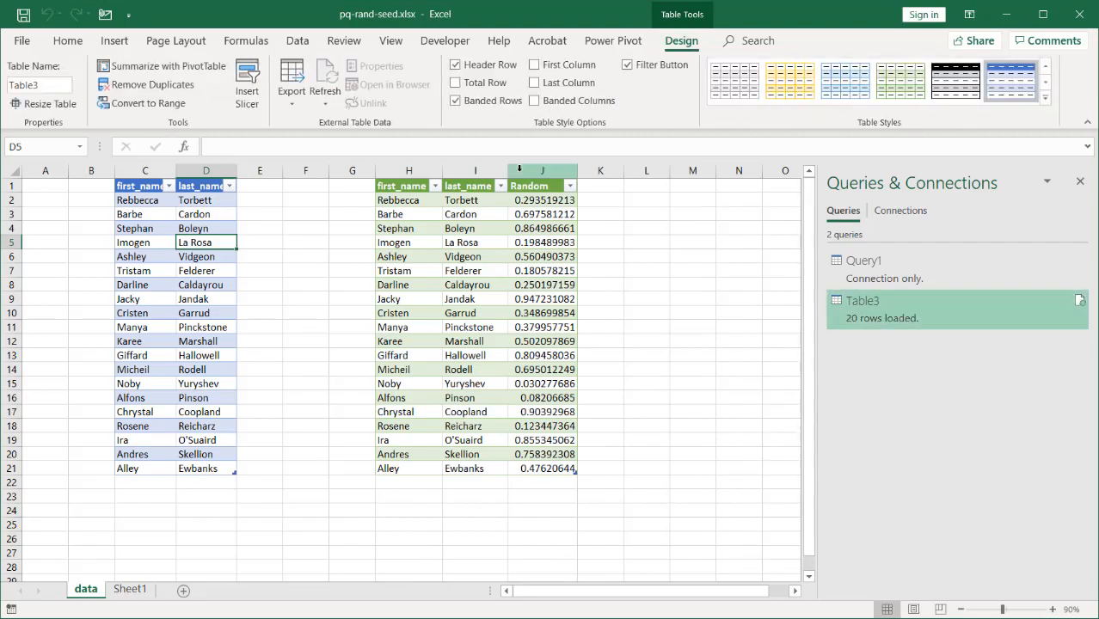
{"action": "left_click", "coordinate": [543, 201]}
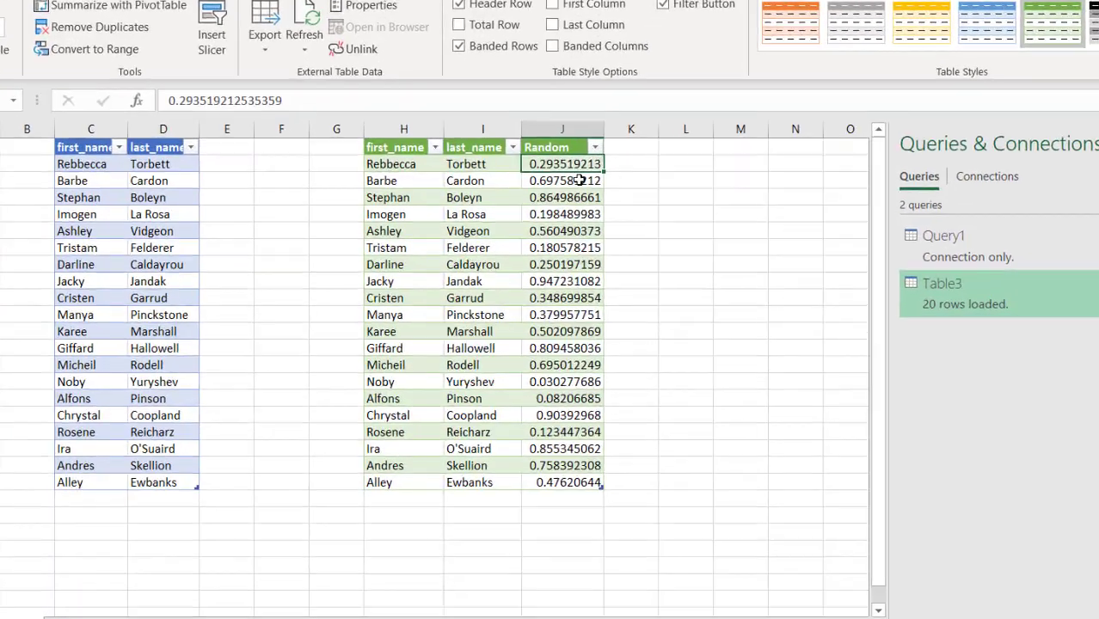
Step: Edit Query1's Source seed to List.Random(20,5), regenerate the list and close the editor
{"action": "left_click", "coordinate": [582, 179]}
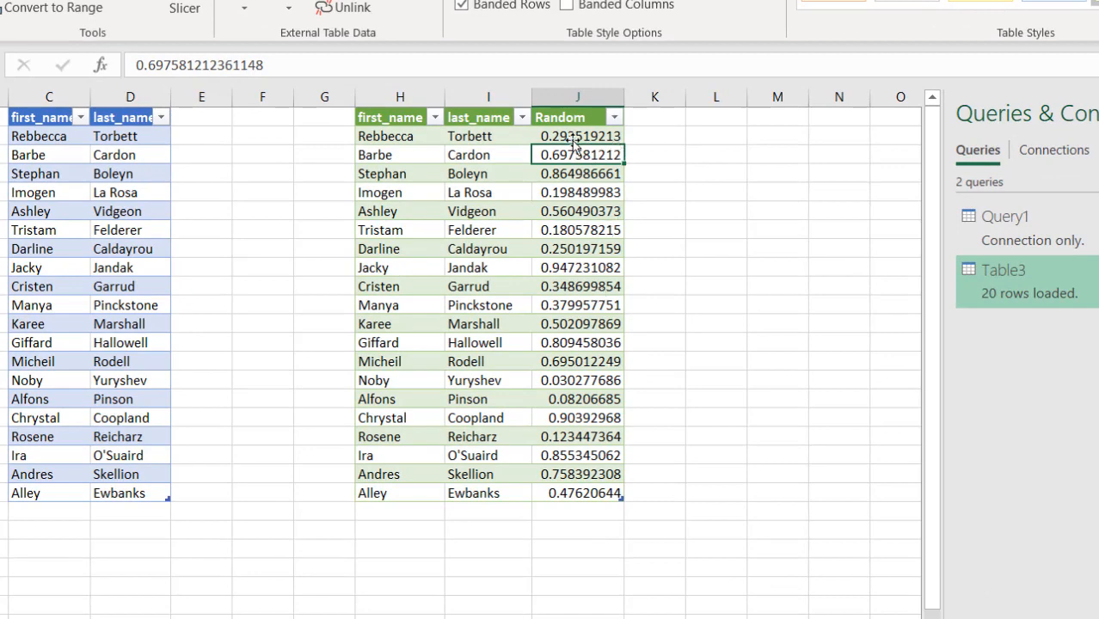
{"action": "left_click", "coordinate": [573, 140]}
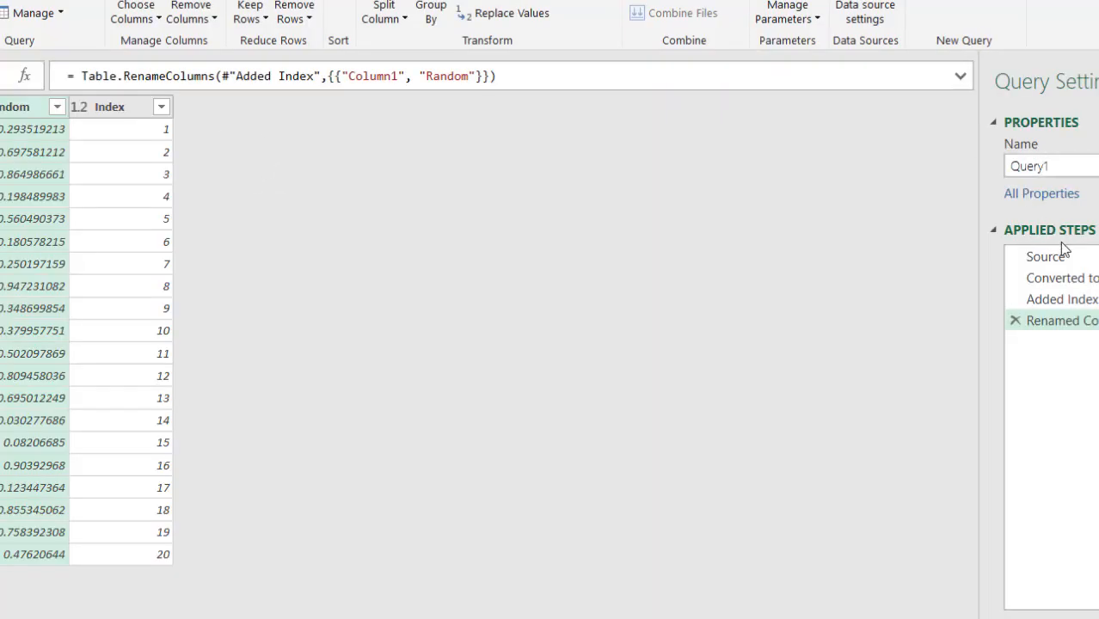
{"action": "left_click", "coordinate": [1046, 257]}
{"action": "left_click", "coordinate": [314, 92]}
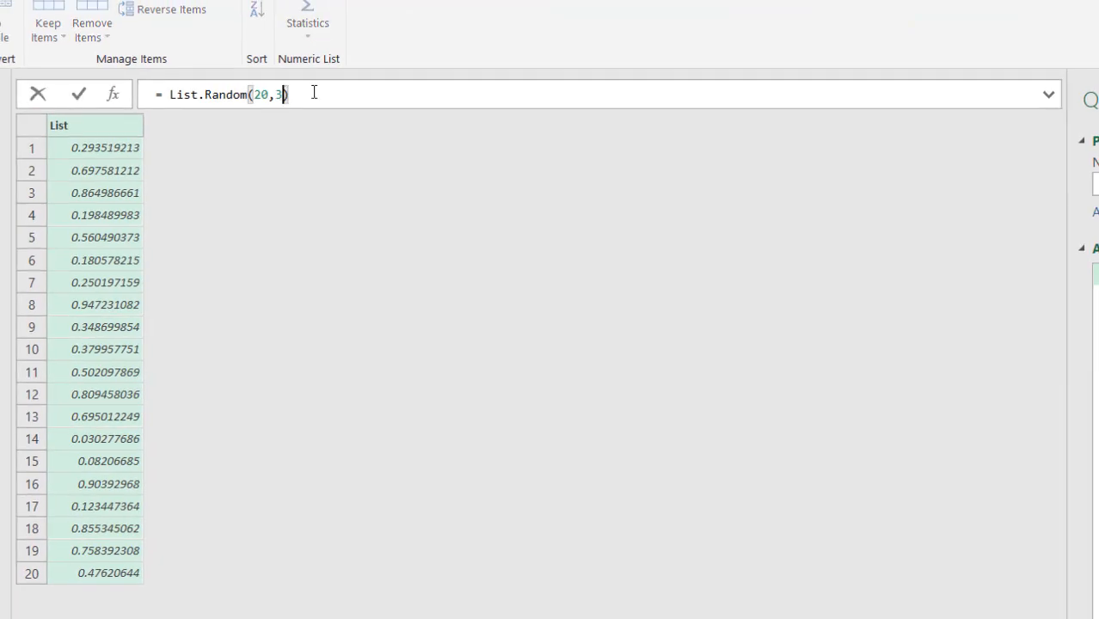
{"action": "key", "text": "Left"}
{"action": "key", "text": "BackSpace"}
{"action": "type", "text": "5"}
{"action": "key", "text": "Return"}
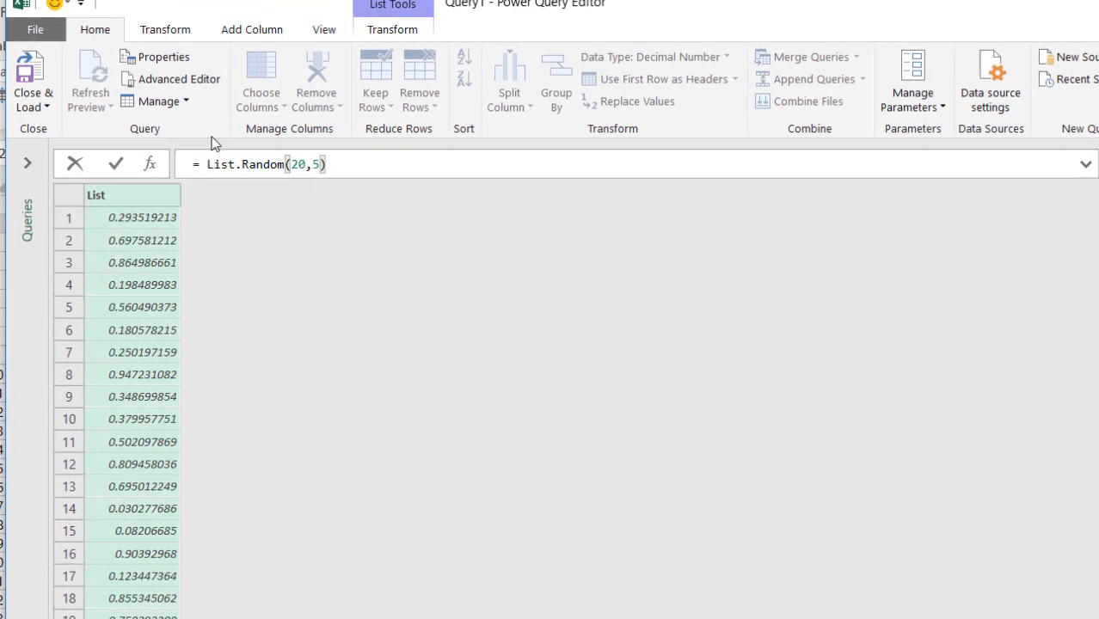
{"action": "key", "text": "Return"}
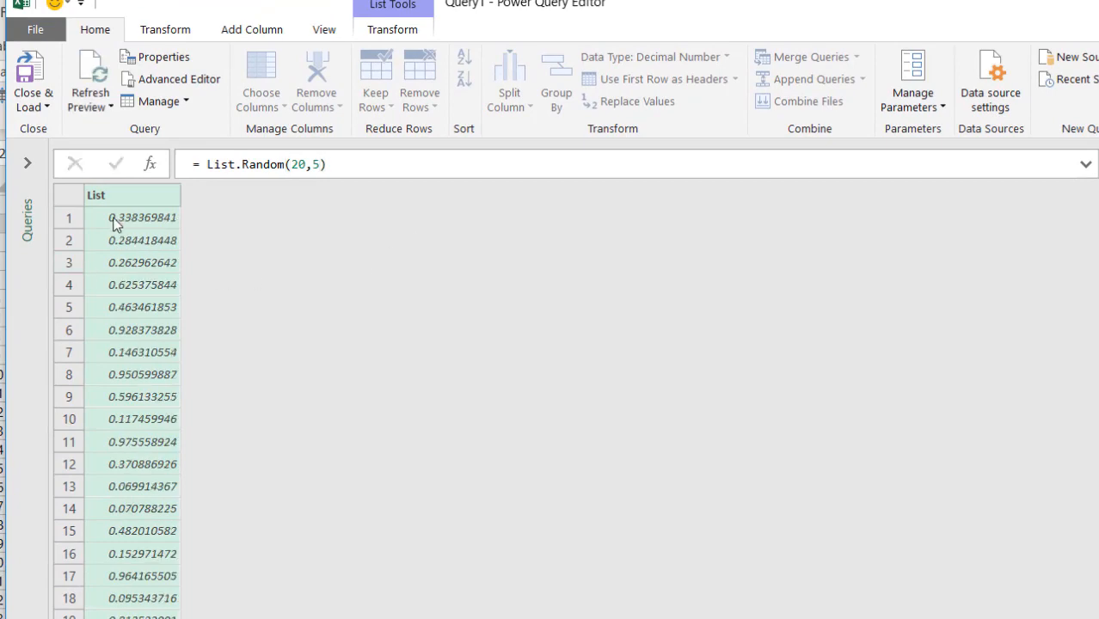
{"action": "left_click", "coordinate": [33, 73]}
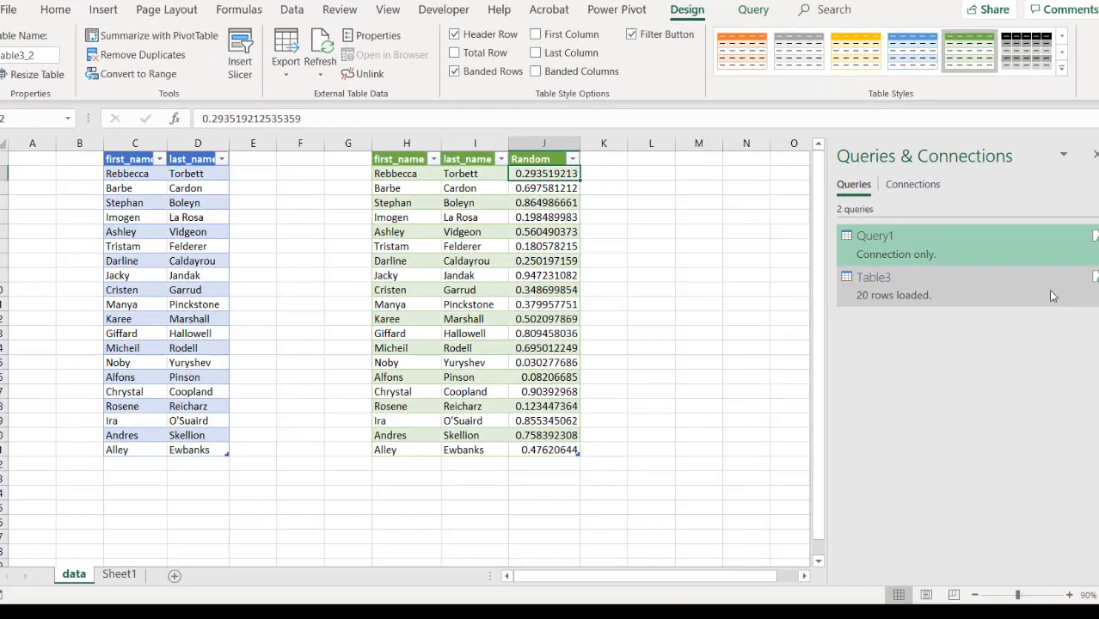
Step: Refresh Table3 to show the seed-5 Random values, checking Query1's Source list
{"action": "left_click", "coordinate": [989, 275]}
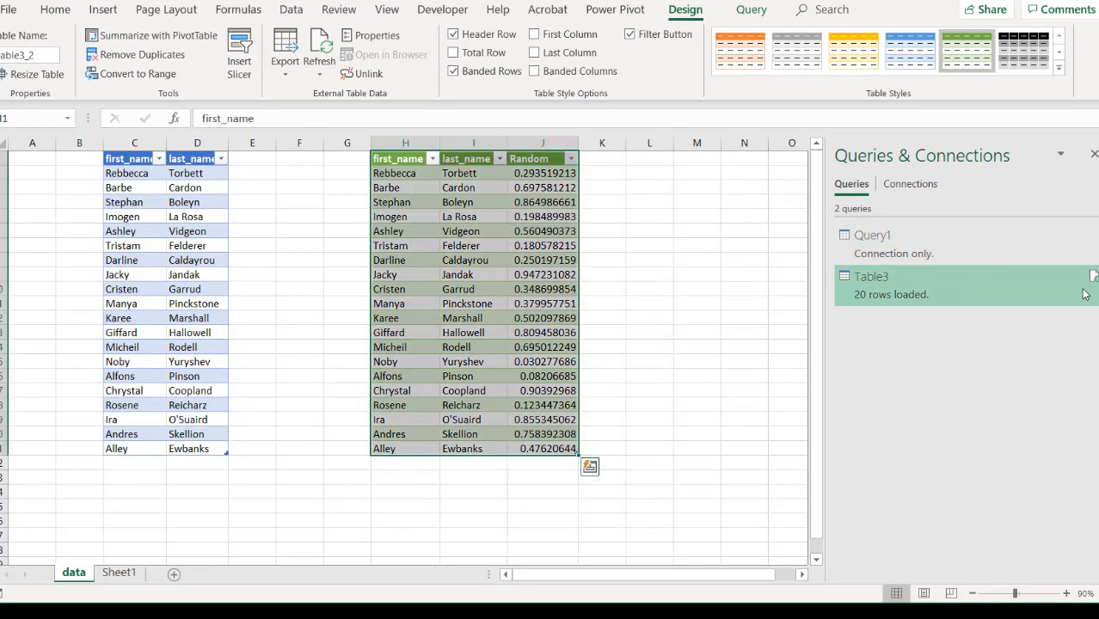
{"action": "left_click", "coordinate": [1094, 277]}
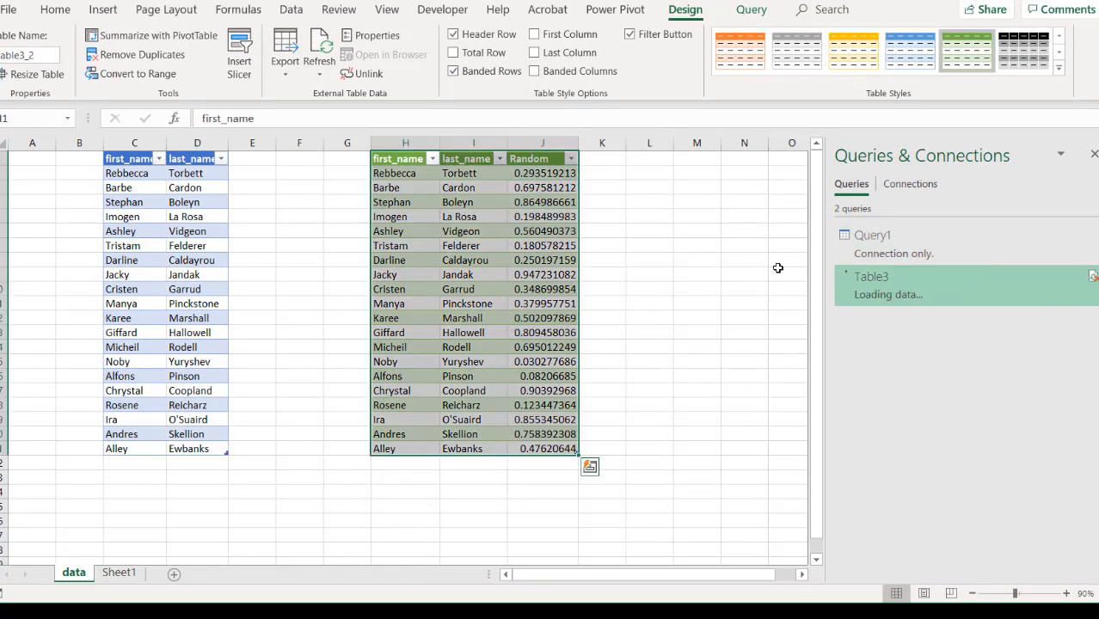
{"action": "left_click", "coordinate": [765, 375]}
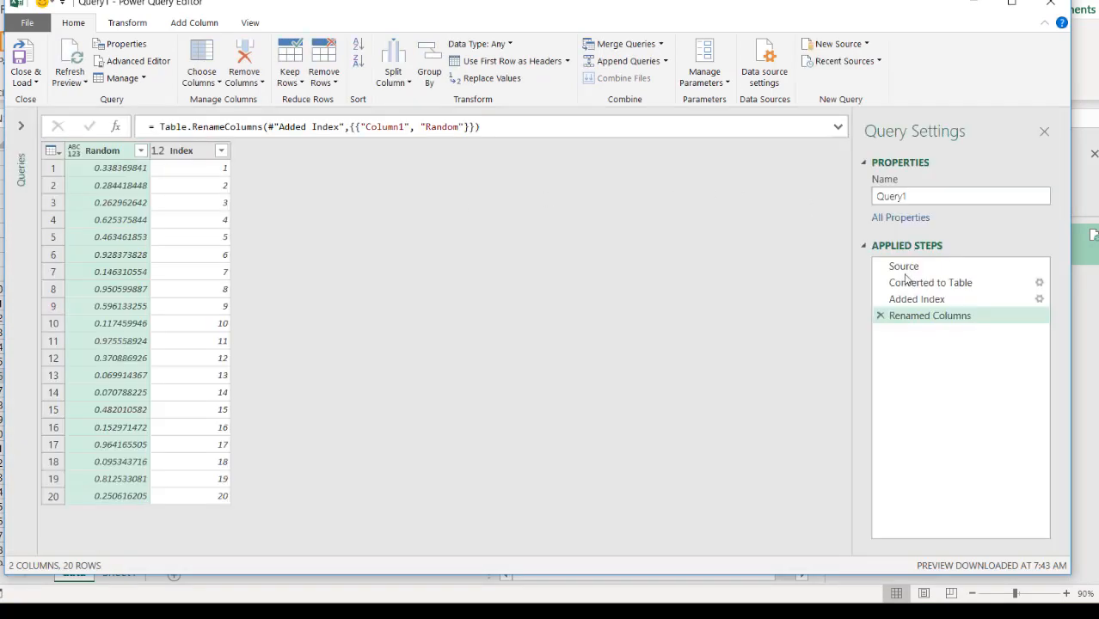
{"action": "left_click", "coordinate": [904, 267]}
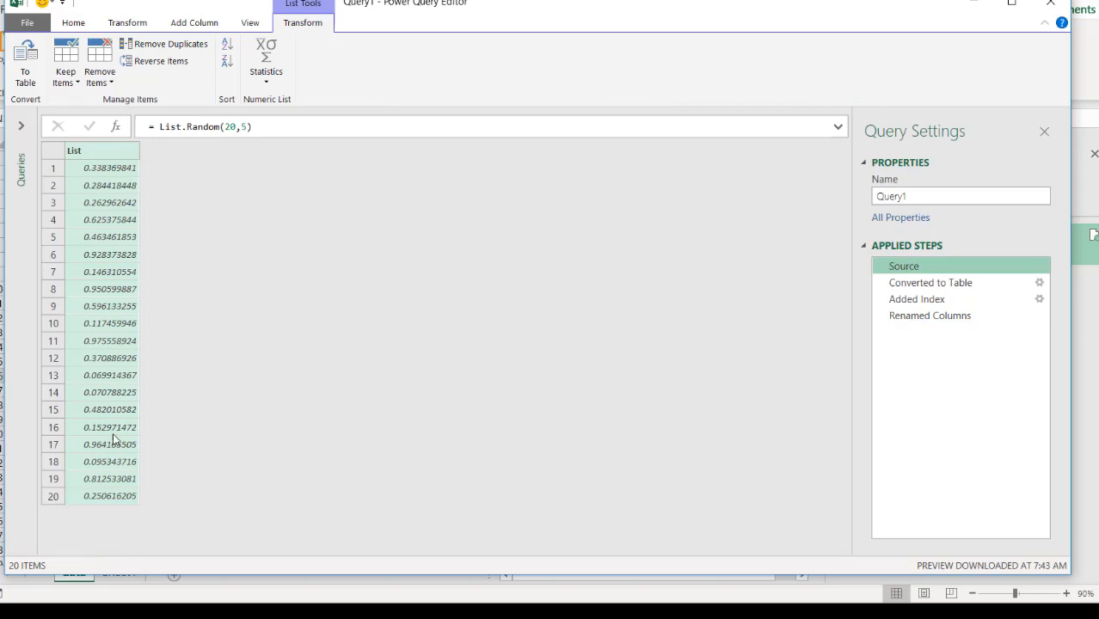
{"action": "left_click", "coordinate": [1059, 9]}
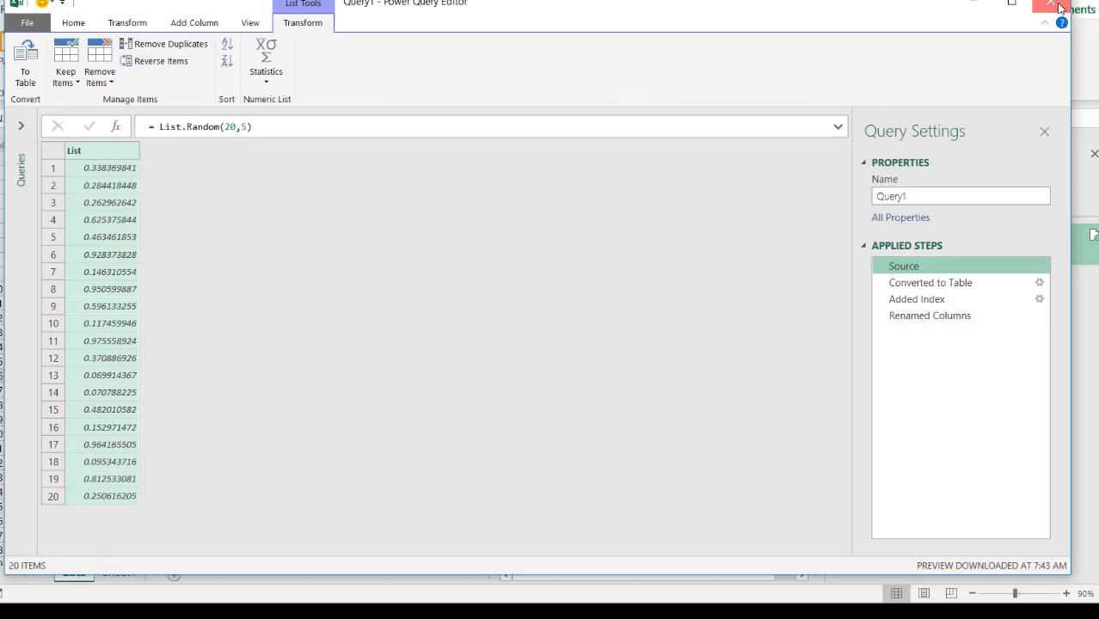